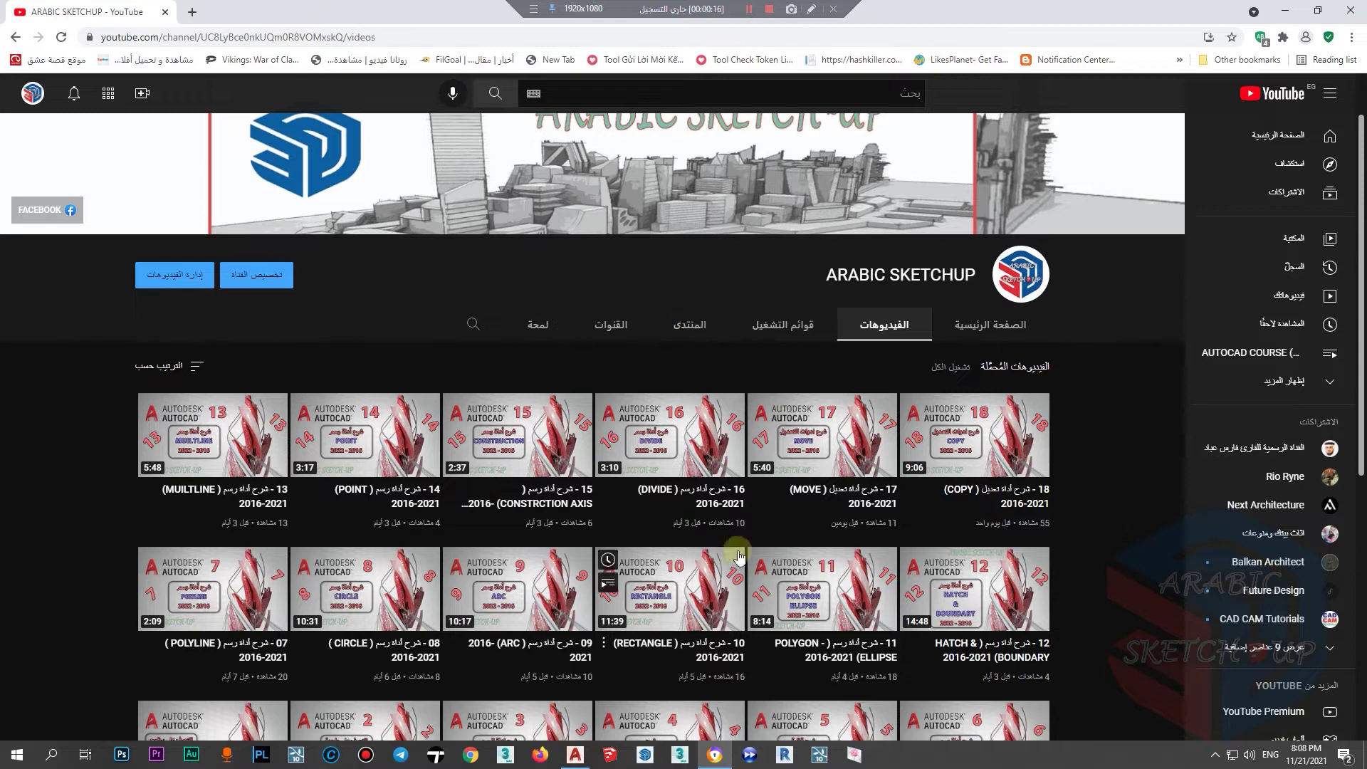
# - Bring the empty AutoCAD drawing to the front, then open the Windows app search
pyautogui.click(575, 754)
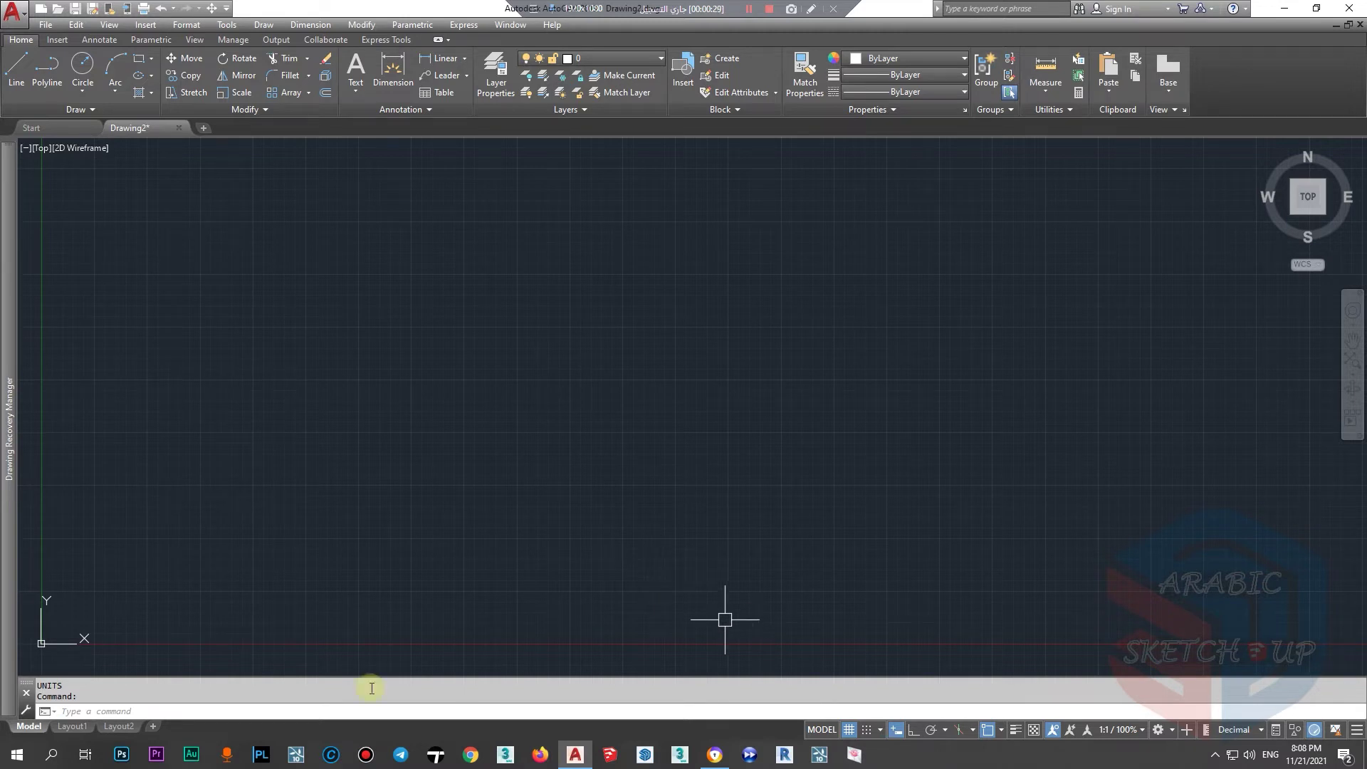
pyautogui.click(16, 755)
# - Launch Paint from a search for 'pa' and sketch a freehand box with a hooked top line
pyautogui.write('pai')
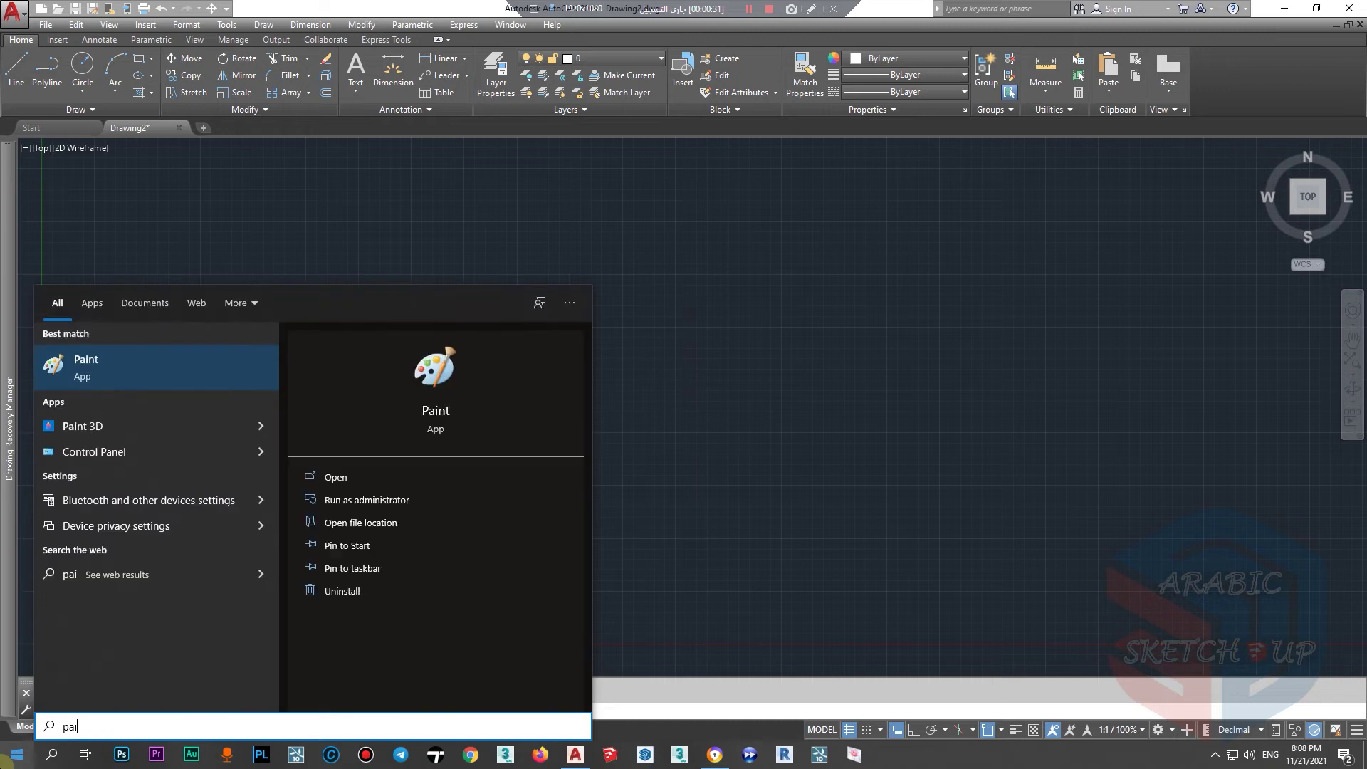
pyautogui.press('Return')
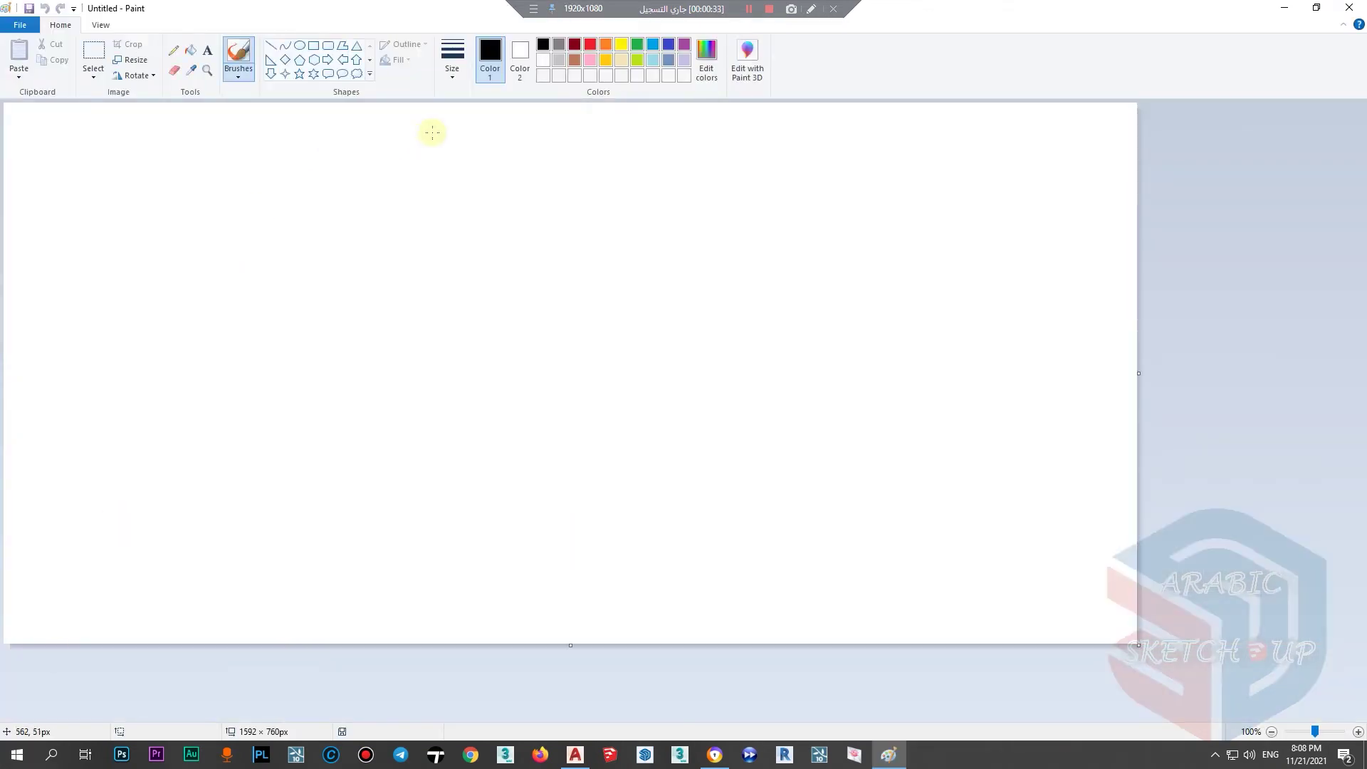
pyautogui.moveTo(420, 218)
pyautogui.mouseDown()
pyautogui.moveTo(94, 270)
pyautogui.moveTo(461, 366)
pyautogui.moveTo(410, 213)
pyautogui.mouseUp()
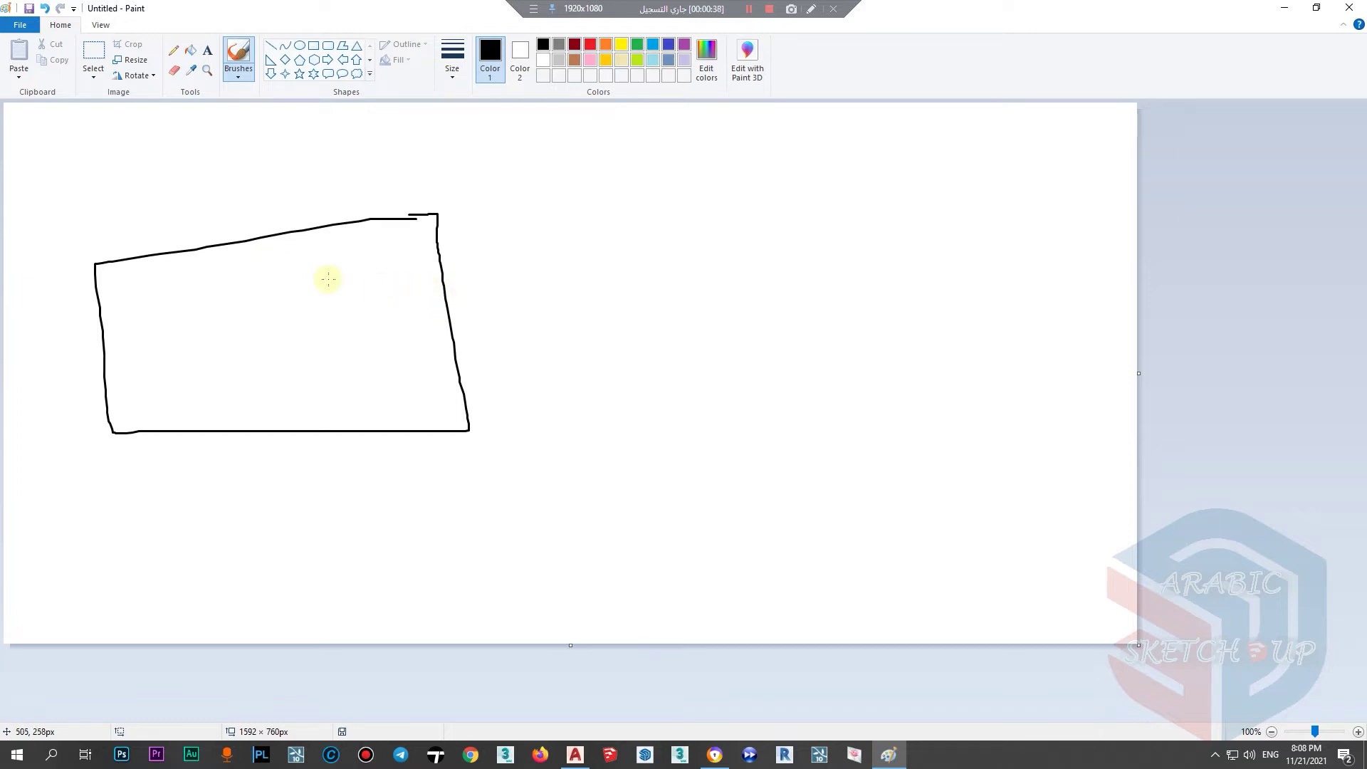
pyautogui.moveTo(692, 155)
pyautogui.mouseDown()
pyautogui.moveTo(513, 177)
pyautogui.moveTo(169, 182)
pyautogui.mouseUp()
pyautogui.moveTo(691, 160); pyautogui.dragTo(684, 127)
pyautogui.moveTo(209, 218)
pyautogui.mouseDown()
pyautogui.moveTo(64, 217)
pyautogui.moveTo(426, 171)
pyautogui.mouseUp()
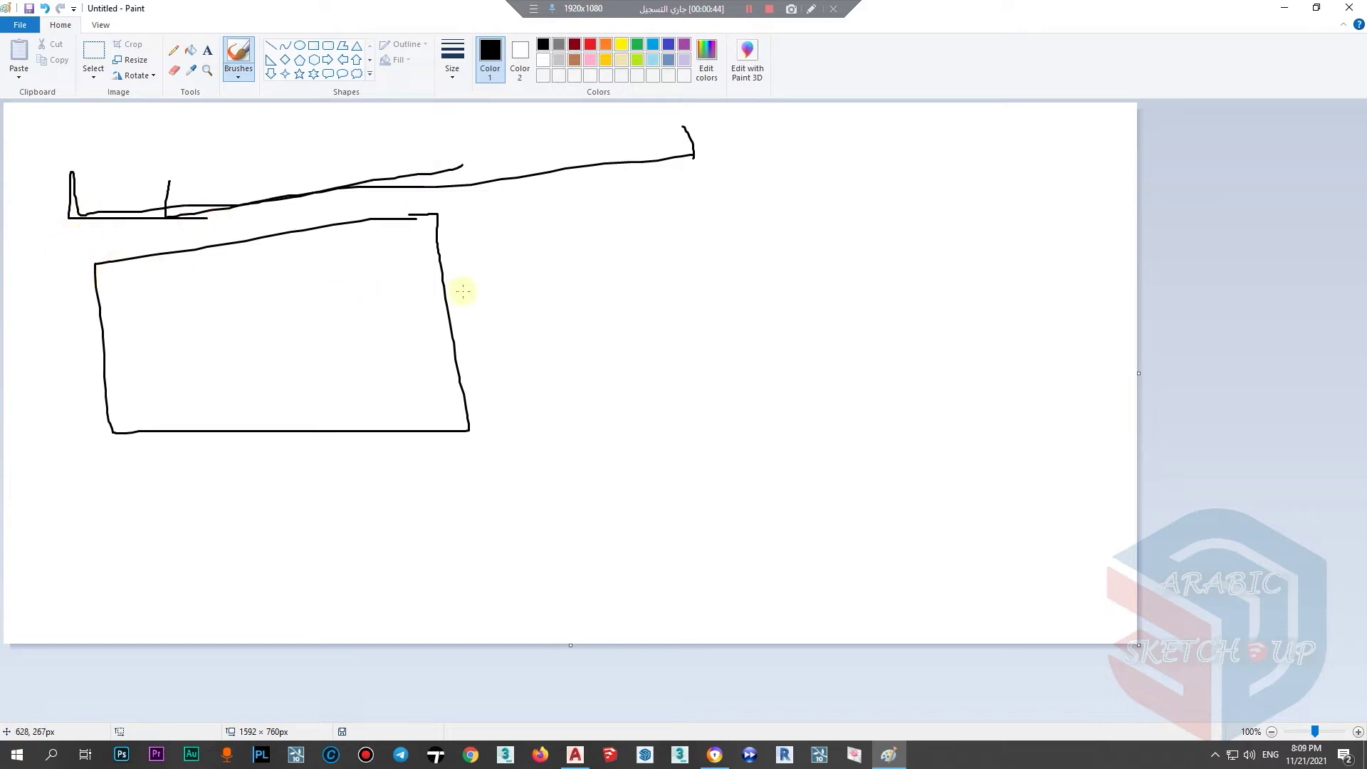
pyautogui.moveTo(444, 290); pyautogui.dragTo(431, 294)
# - Draw a dashed outline to the right of the box, with a dot below it
pyautogui.moveTo(438, 211); pyautogui.dragTo(461, 207)
pyautogui.moveTo(491, 207); pyautogui.dragTo(573, 194)
pyautogui.moveTo(608, 192)
pyautogui.mouseDown()
pyautogui.moveTo(627, 188)
pyautogui.moveTo(698, 240)
pyautogui.mouseUp()
pyautogui.moveTo(720, 305); pyautogui.dragTo(724, 329)
pyautogui.moveTo(625, 413); pyautogui.dragTo(484, 438)
pyautogui.click(440, 449)
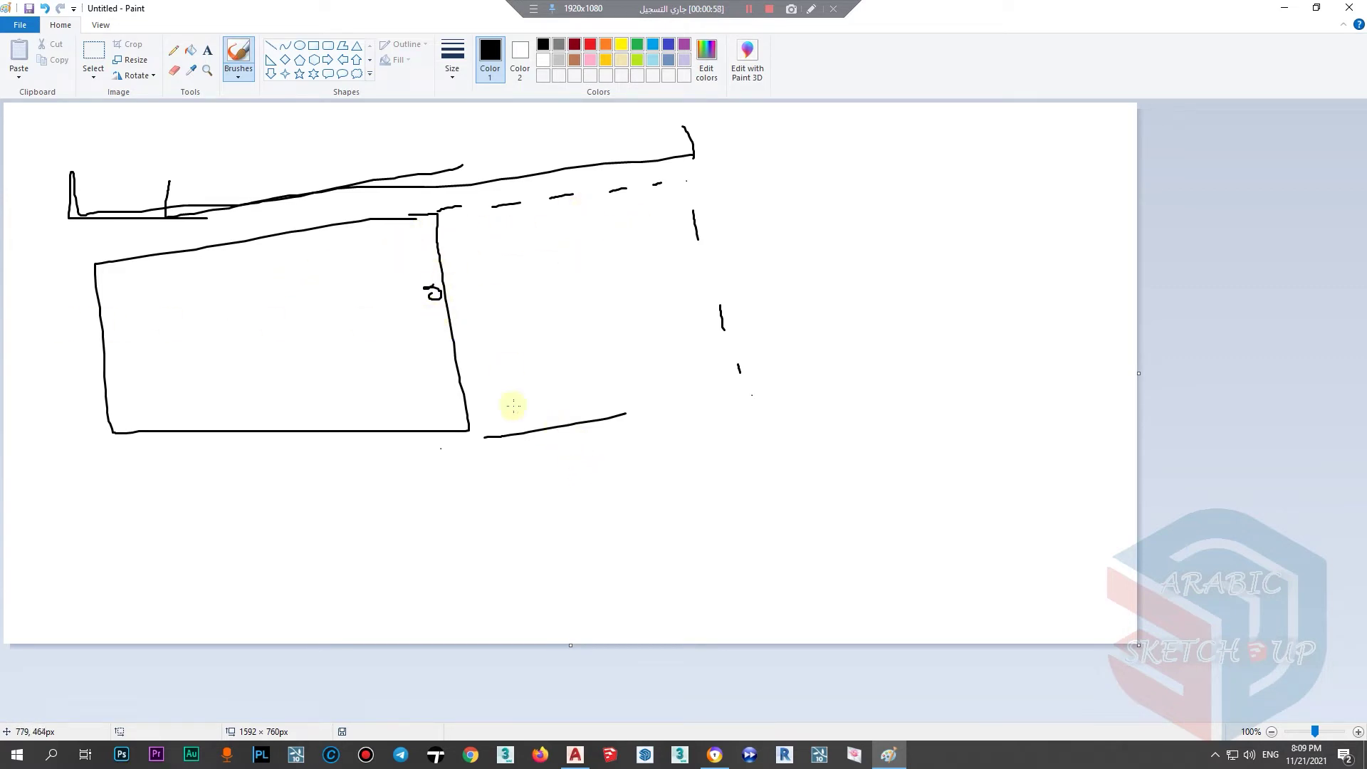
# - Add arrows from the box's right edge, a check mark and a larger surrounding outline
pyautogui.moveTo(448, 270); pyautogui.dragTo(431, 273)
pyautogui.moveTo(419, 321)
pyautogui.mouseDown()
pyautogui.moveTo(468, 244)
pyautogui.moveTo(472, 310)
pyautogui.moveTo(685, 267)
pyautogui.mouseUp()
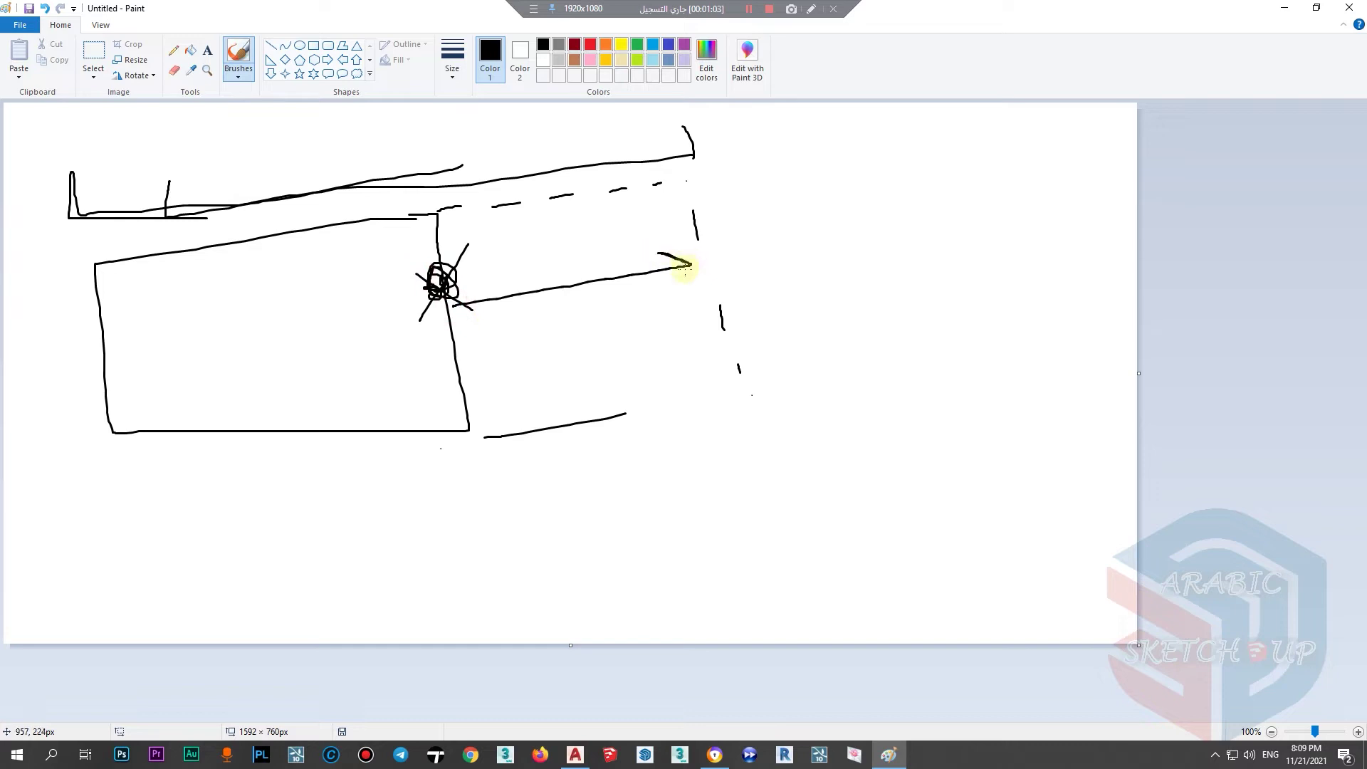
pyautogui.moveTo(767, 271)
pyautogui.mouseDown()
pyautogui.moveTo(842, 297)
pyautogui.moveTo(947, 201)
pyautogui.mouseUp()
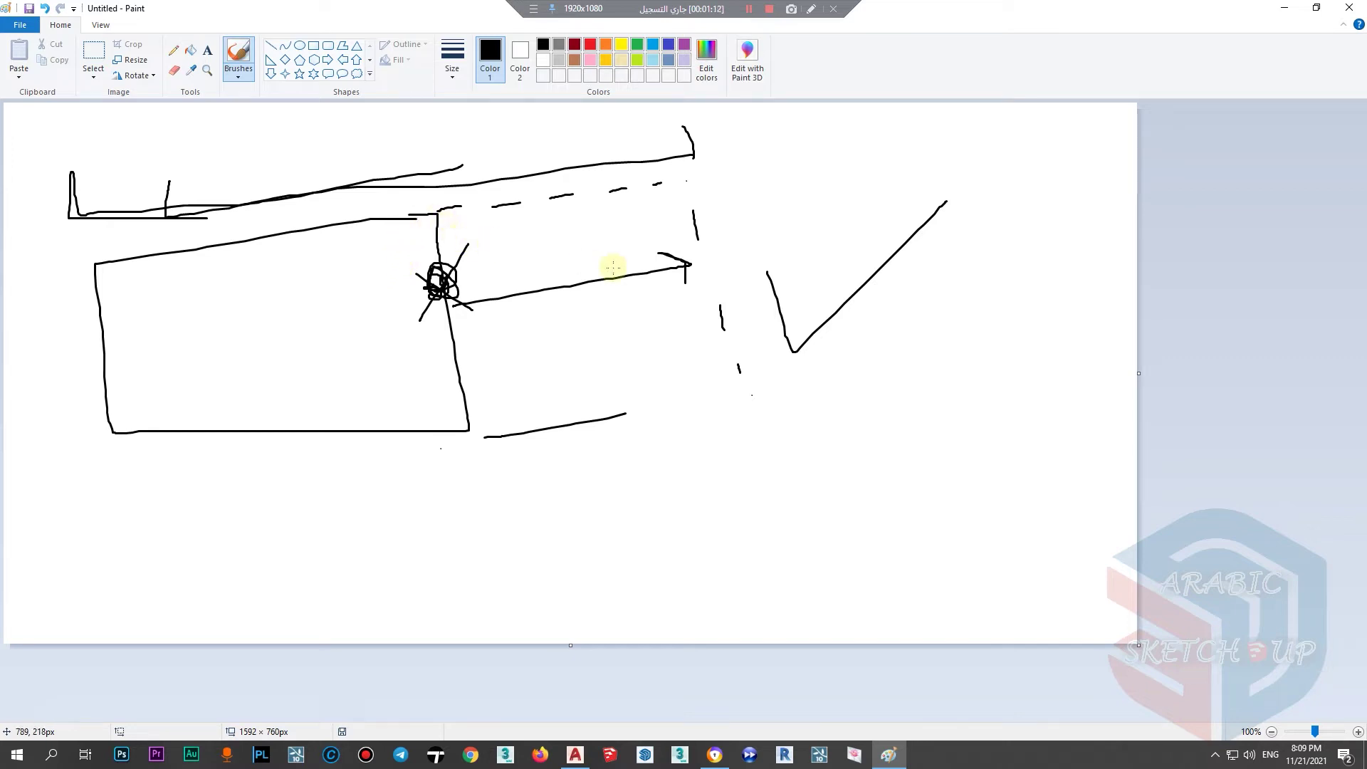
pyautogui.moveTo(511, 464)
pyautogui.mouseDown()
pyautogui.moveTo(458, 259)
pyautogui.moveTo(265, 223)
pyautogui.moveTo(61, 427)
pyautogui.moveTo(237, 493)
pyautogui.mouseUp()
pyautogui.moveTo(447, 296)
pyautogui.mouseDown()
pyautogui.moveTo(650, 284)
pyautogui.moveTo(727, 259)
pyautogui.moveTo(679, 299)
pyautogui.mouseUp()
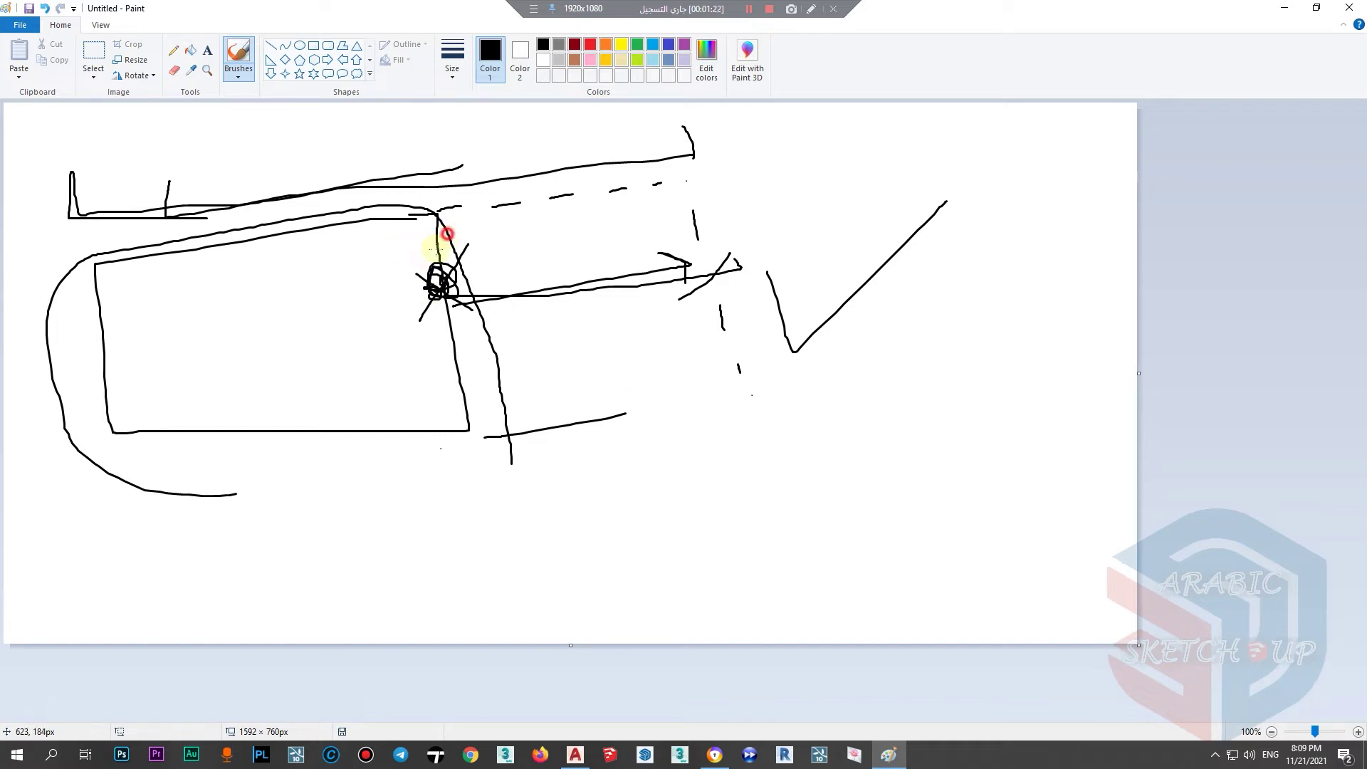
pyautogui.moveTo(447, 234)
pyautogui.mouseDown()
pyautogui.moveTo(424, 232)
pyautogui.moveTo(449, 256)
pyautogui.mouseUp()
pyautogui.moveTo(701, 215); pyautogui.dragTo(744, 380)
# - Cross out the box's top and left side, and draw a new edge inside the dashed outline
pyautogui.moveTo(324, 223)
pyautogui.mouseDown()
pyautogui.moveTo(290, 243)
pyautogui.moveTo(272, 230)
pyautogui.mouseUp()
pyautogui.moveTo(700, 189); pyautogui.dragTo(528, 198)
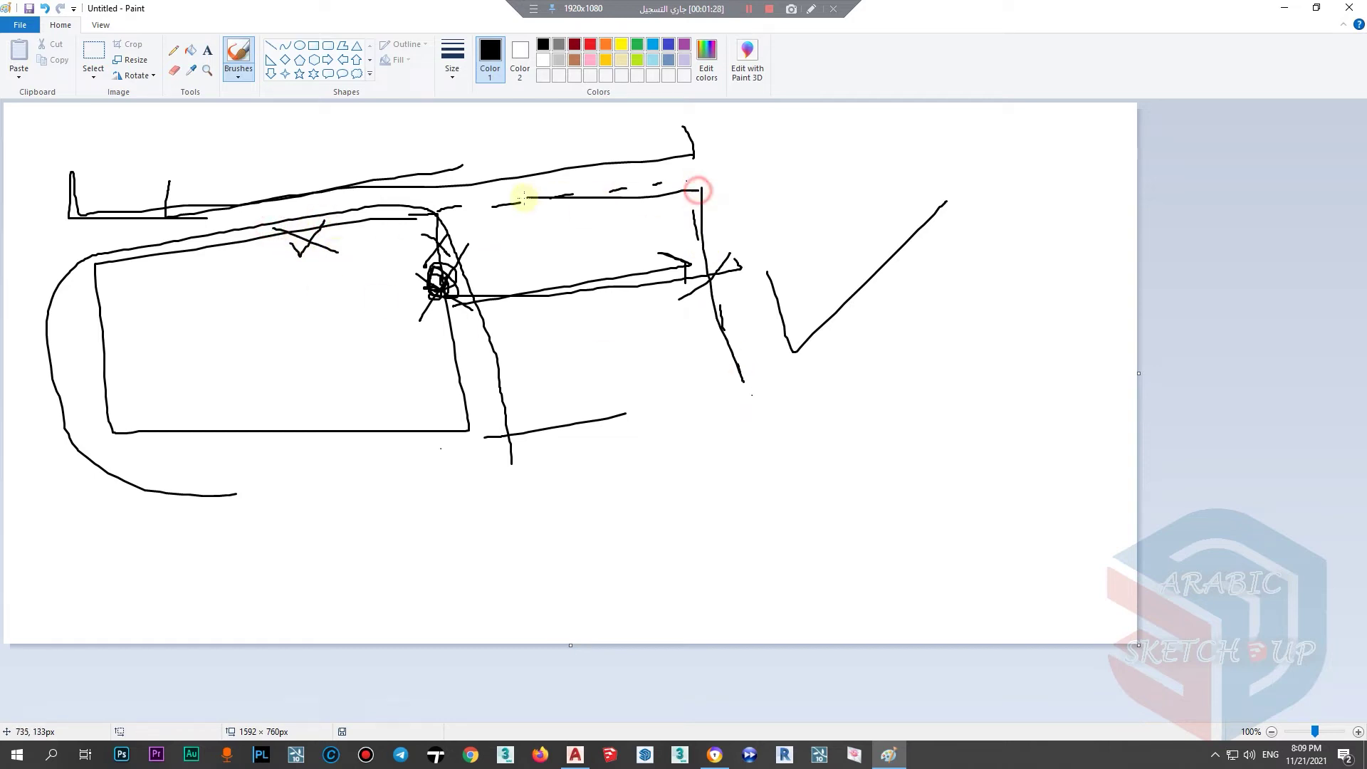
pyautogui.moveTo(113, 311); pyautogui.dragTo(72, 366)
pyautogui.moveTo(72, 320); pyautogui.dragTo(135, 363)
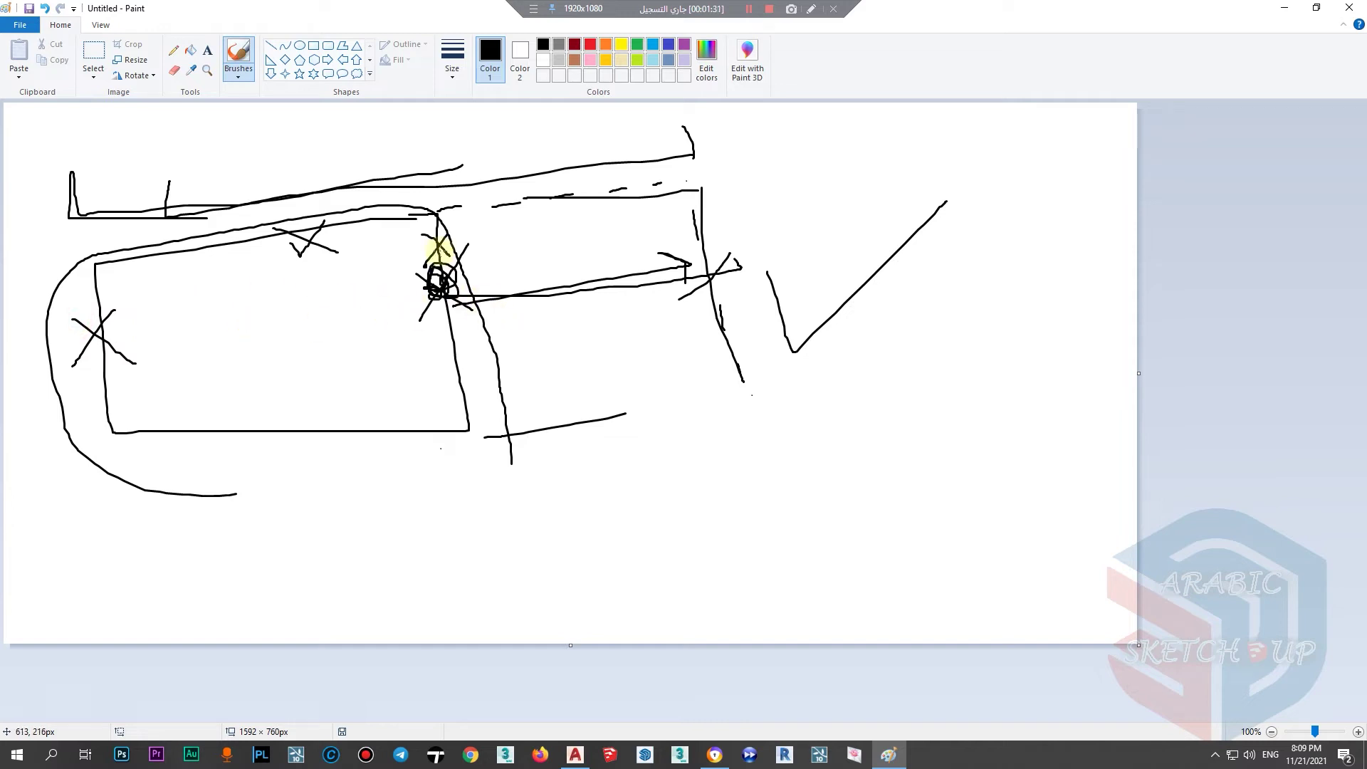
pyautogui.moveTo(512, 221)
pyautogui.mouseDown()
pyautogui.moveTo(570, 400)
pyautogui.moveTo(693, 393)
pyautogui.mouseUp()
# - Back in AutoCAD, draw a rectangle by its two opposite corners
pyautogui.click(1284, 8)
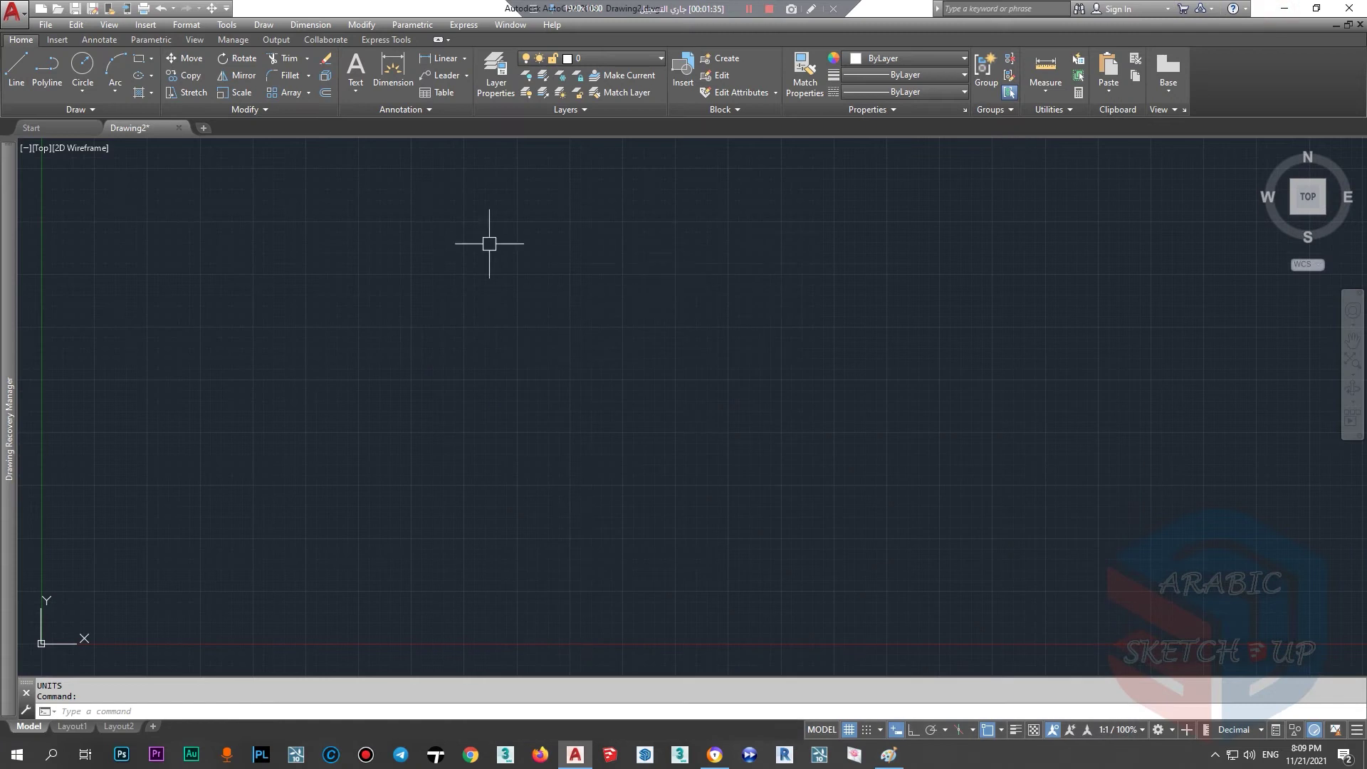
pyautogui.click(349, 444)
pyautogui.click(648, 273)
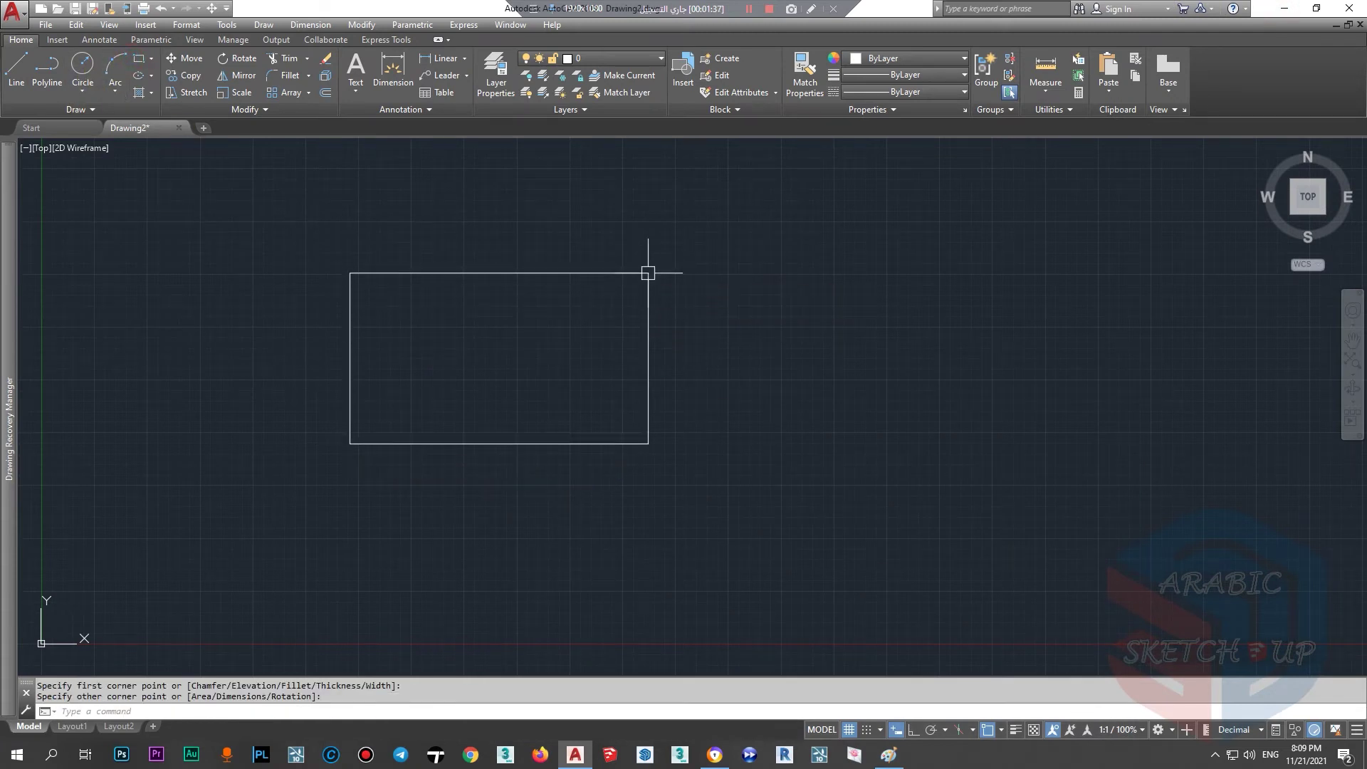
pyautogui.press('Escape')
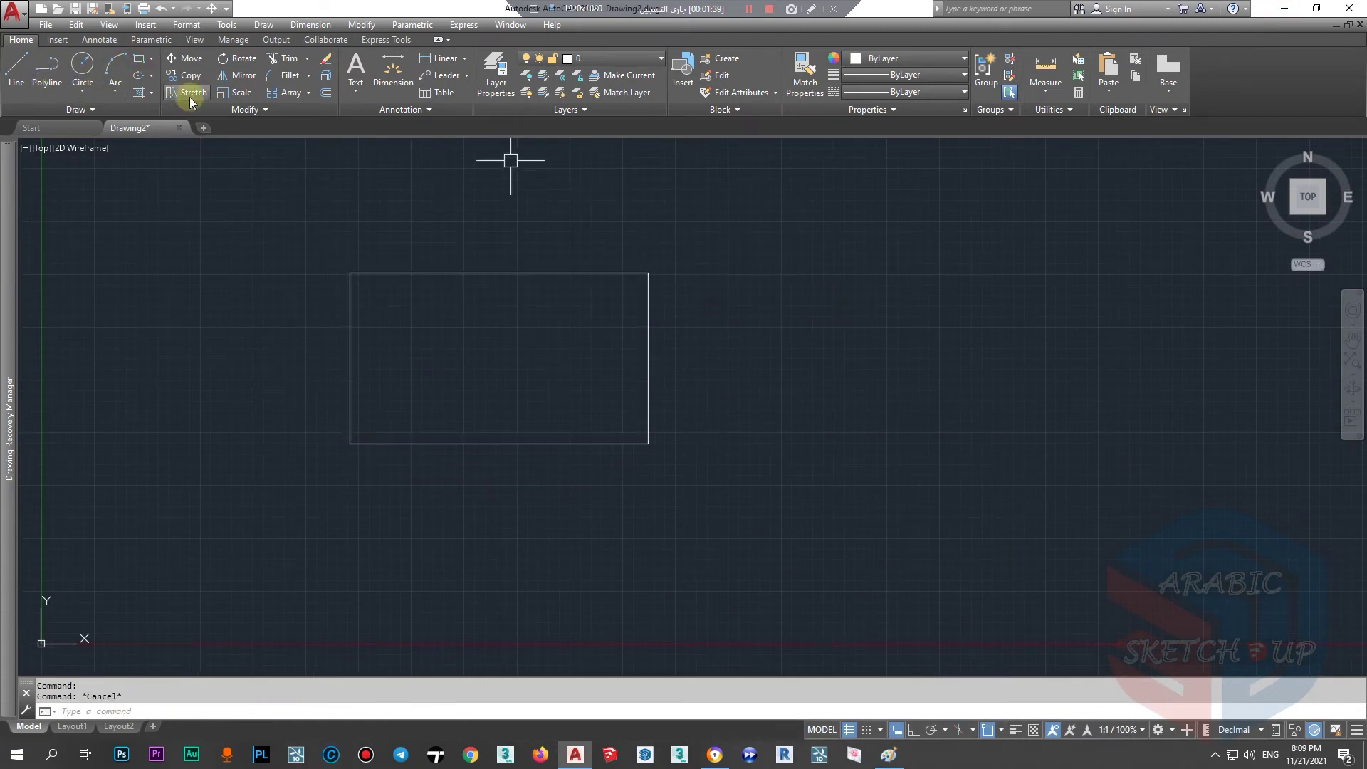
# - Stretch the whole rectangle to the right using a crossing window and base point
pyautogui.write('s')
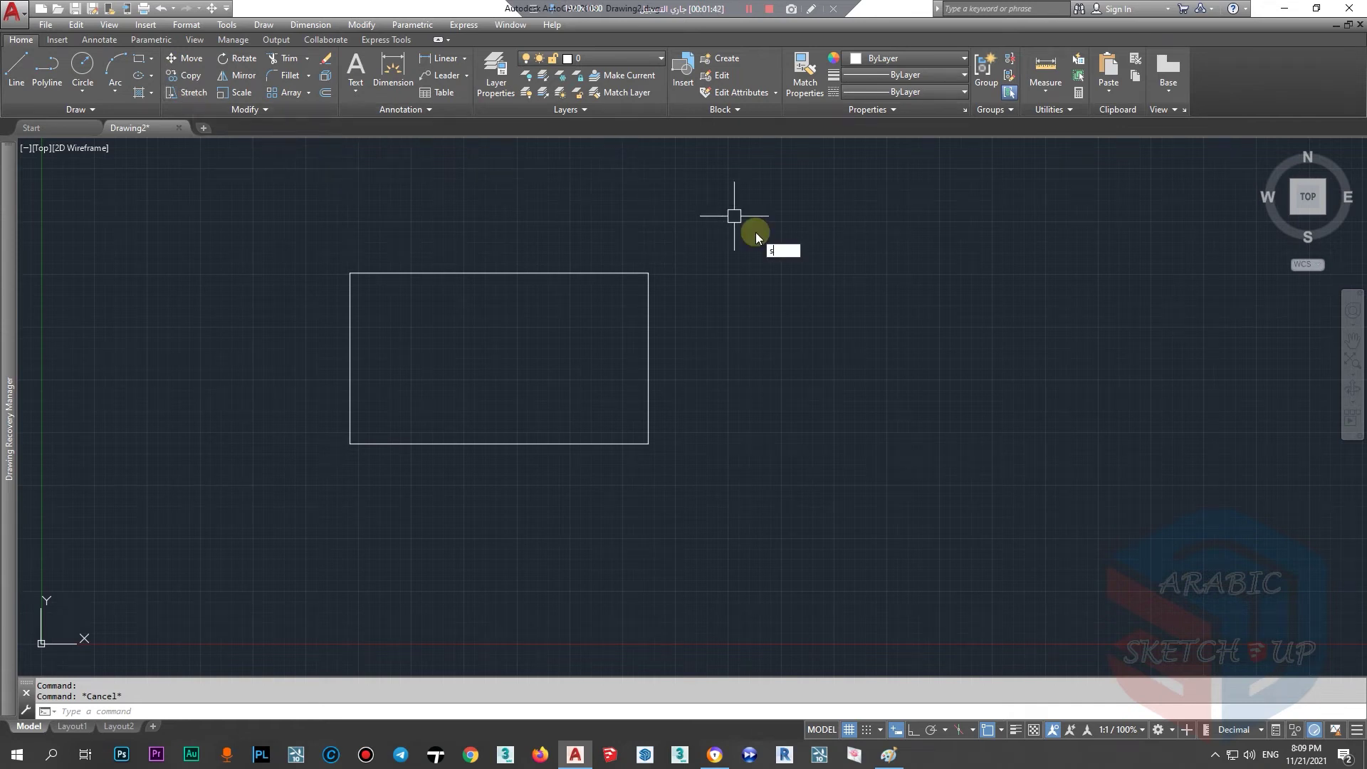
pyautogui.click(832, 264)
pyautogui.moveTo(548, 336); pyautogui.dragTo(488, 381, button='middle')
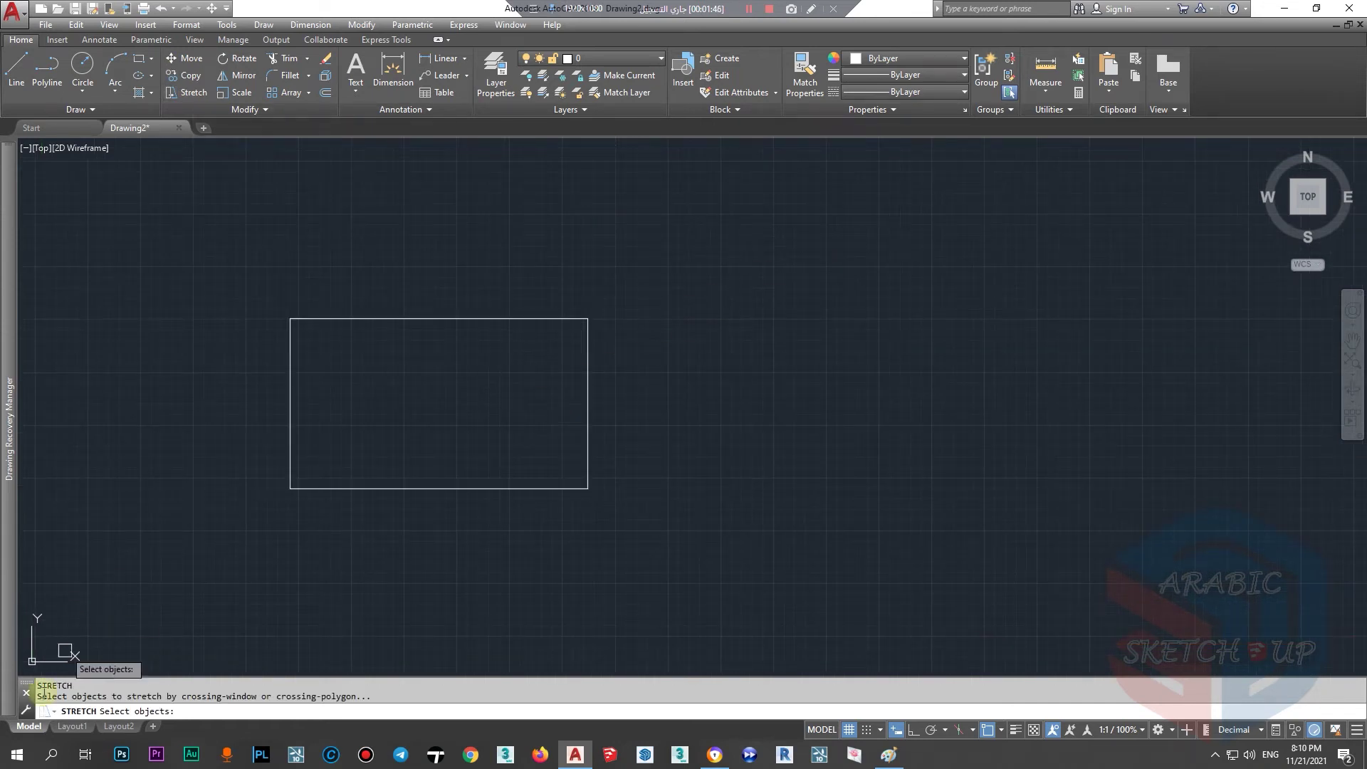
pyautogui.click(727, 256)
pyautogui.click(203, 594)
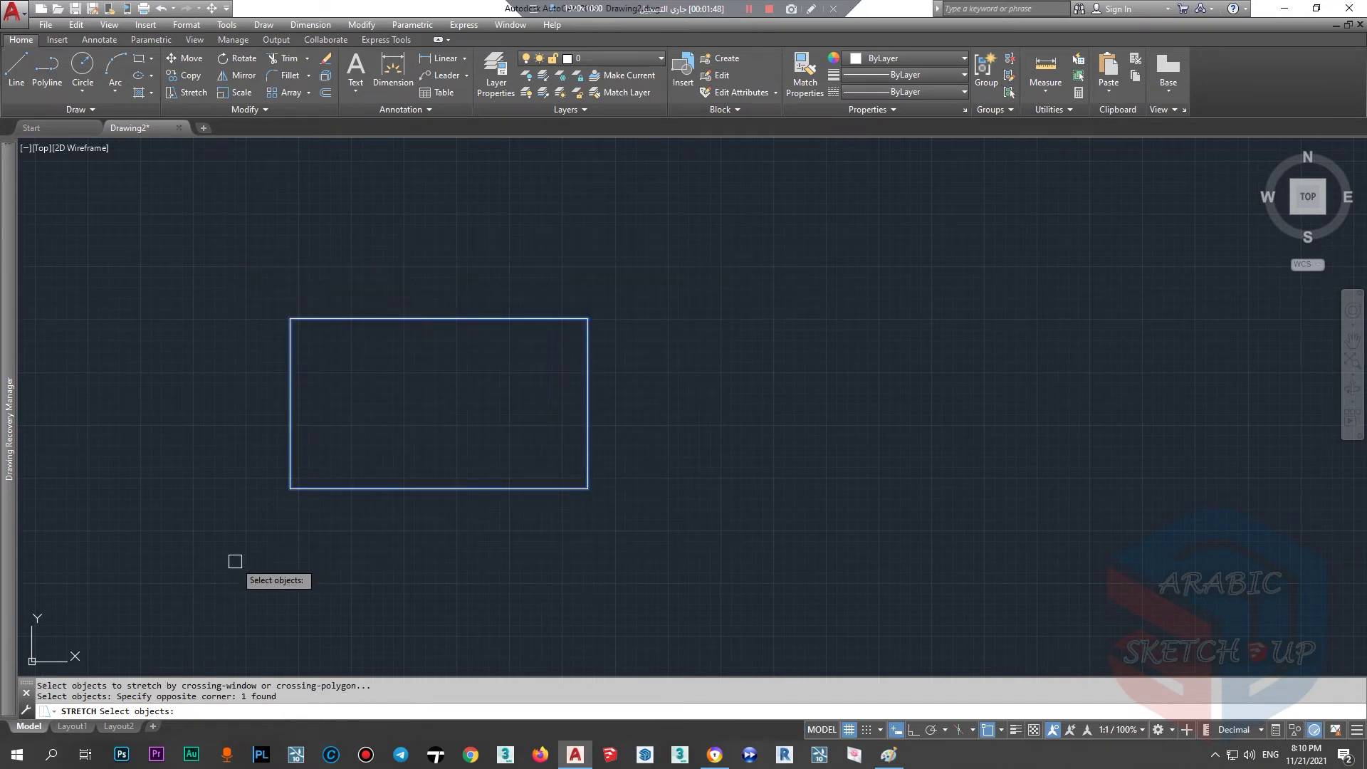
pyautogui.press('Return')
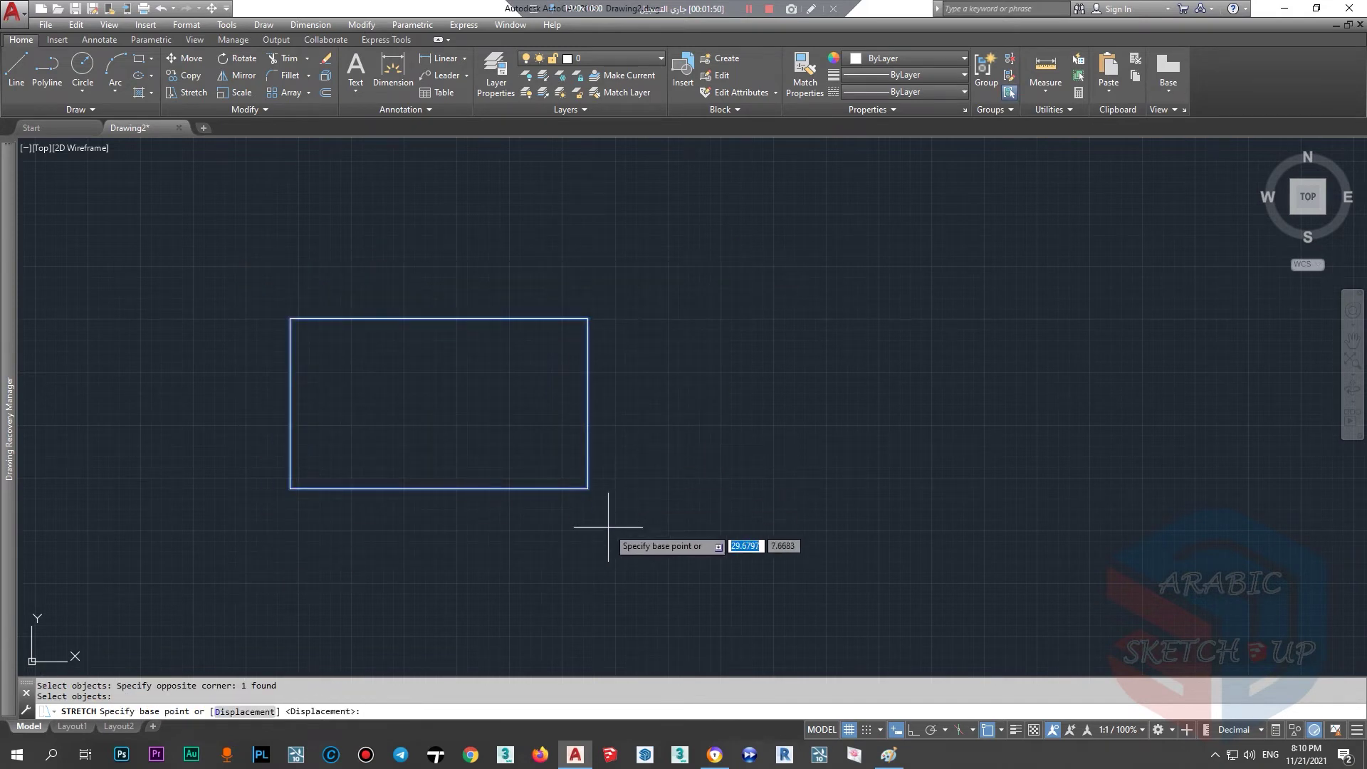
pyautogui.click(587, 488)
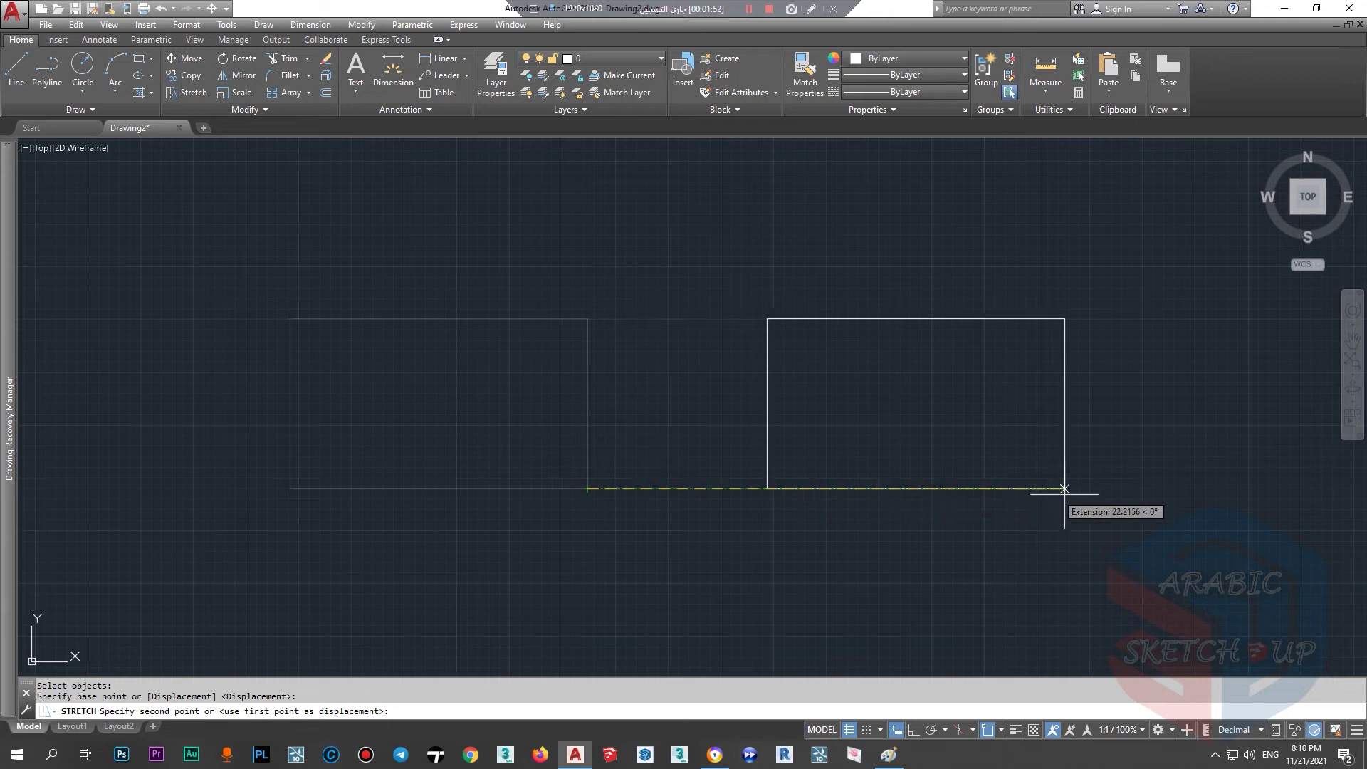
pyautogui.click(1158, 488)
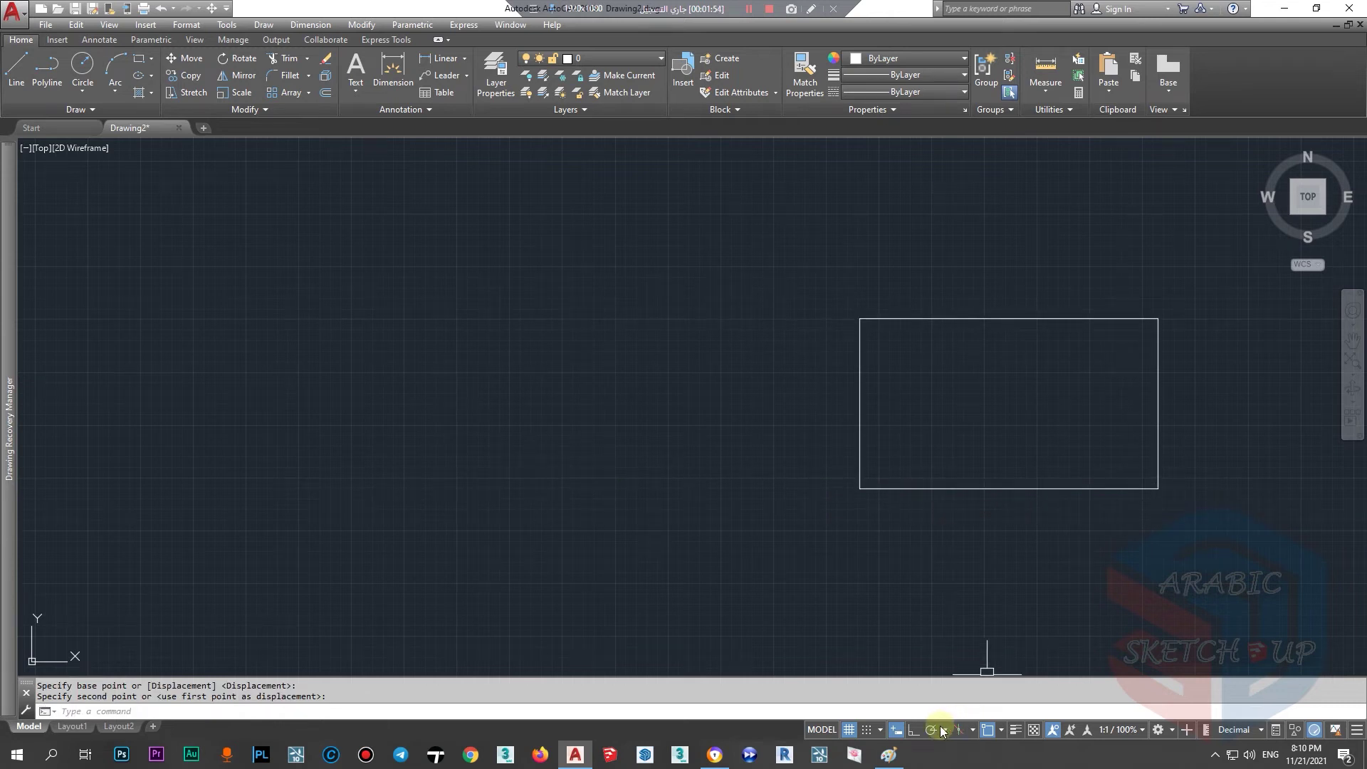
# - Turn on Ortho mode and pan the rectangle to the centre-left of the view
pyautogui.click(913, 729)
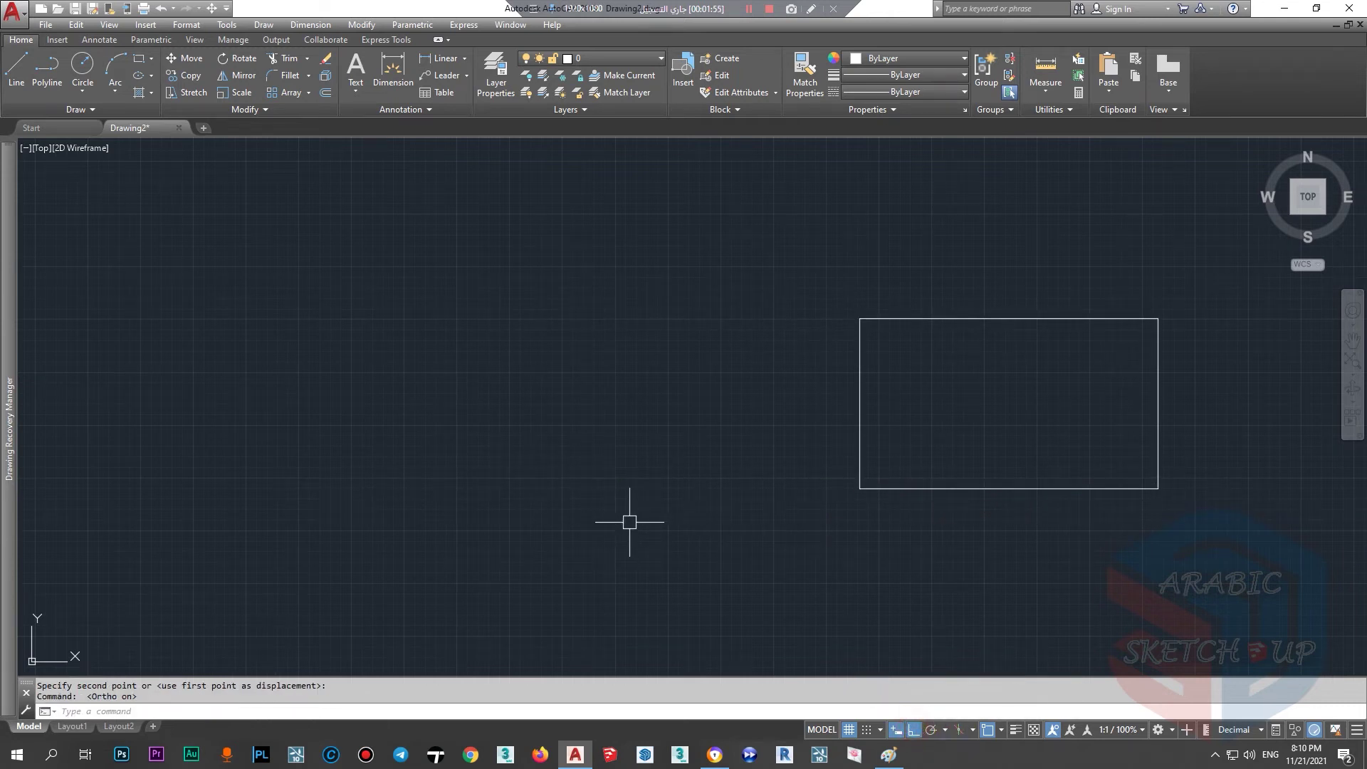
pyautogui.moveTo(1127, 547); pyautogui.dragTo(697, 577, button='middle')
pyautogui.scroll(-2, 840, 562)
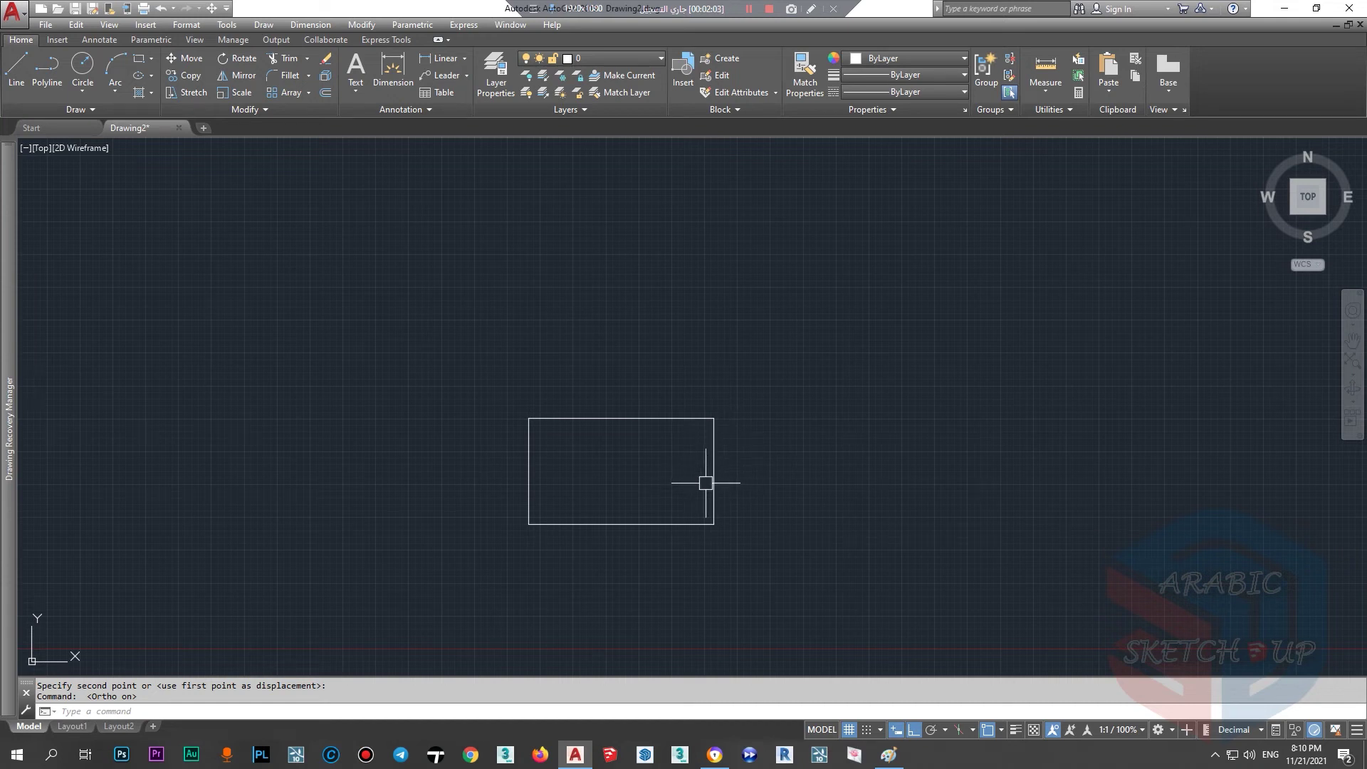
# - Activate the screen-annotation pen and sketch orange marks around the rectangle
pyautogui.click(811, 8)
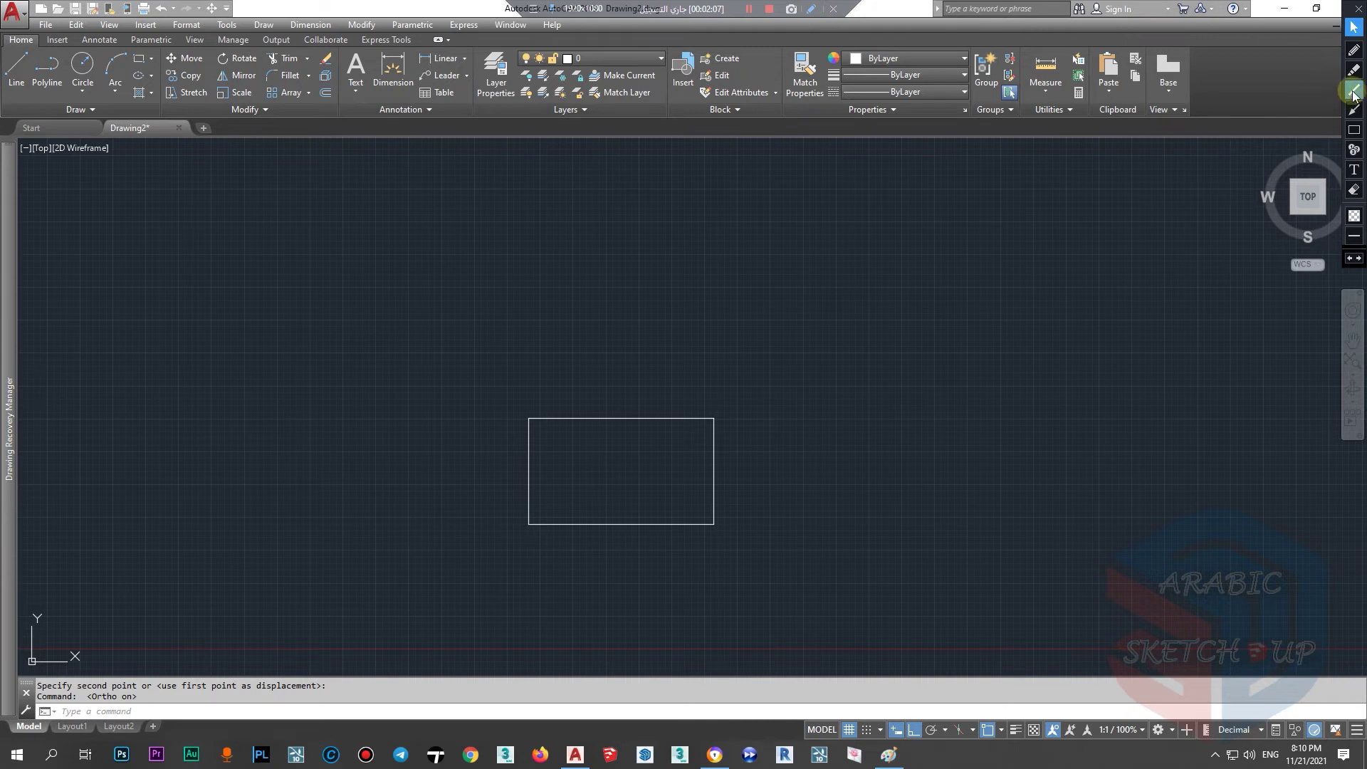
pyautogui.click(1354, 94)
pyautogui.click(1354, 50)
pyautogui.moveTo(724, 445)
pyautogui.mouseDown()
pyautogui.moveTo(706, 482)
pyautogui.moveTo(735, 470)
pyautogui.mouseUp()
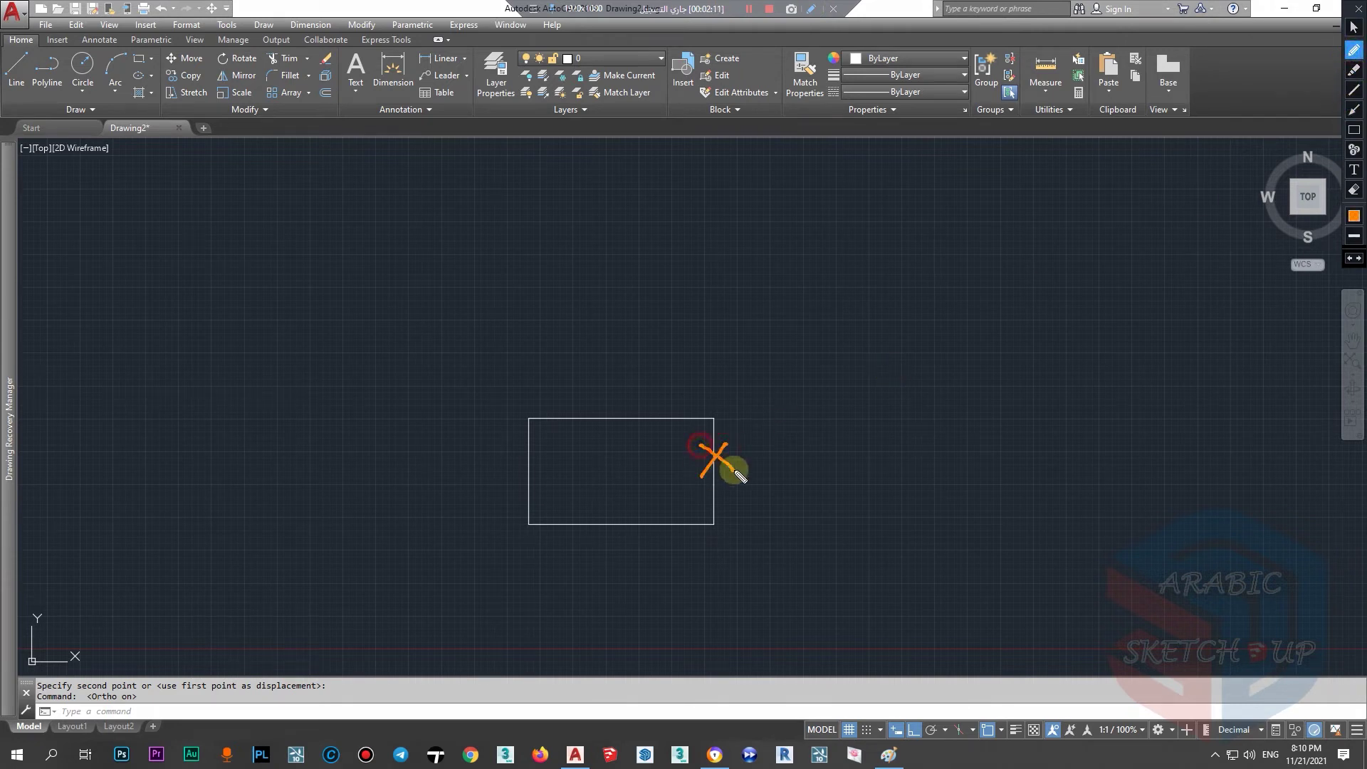
pyautogui.moveTo(1023, 419); pyautogui.dragTo(1018, 507)
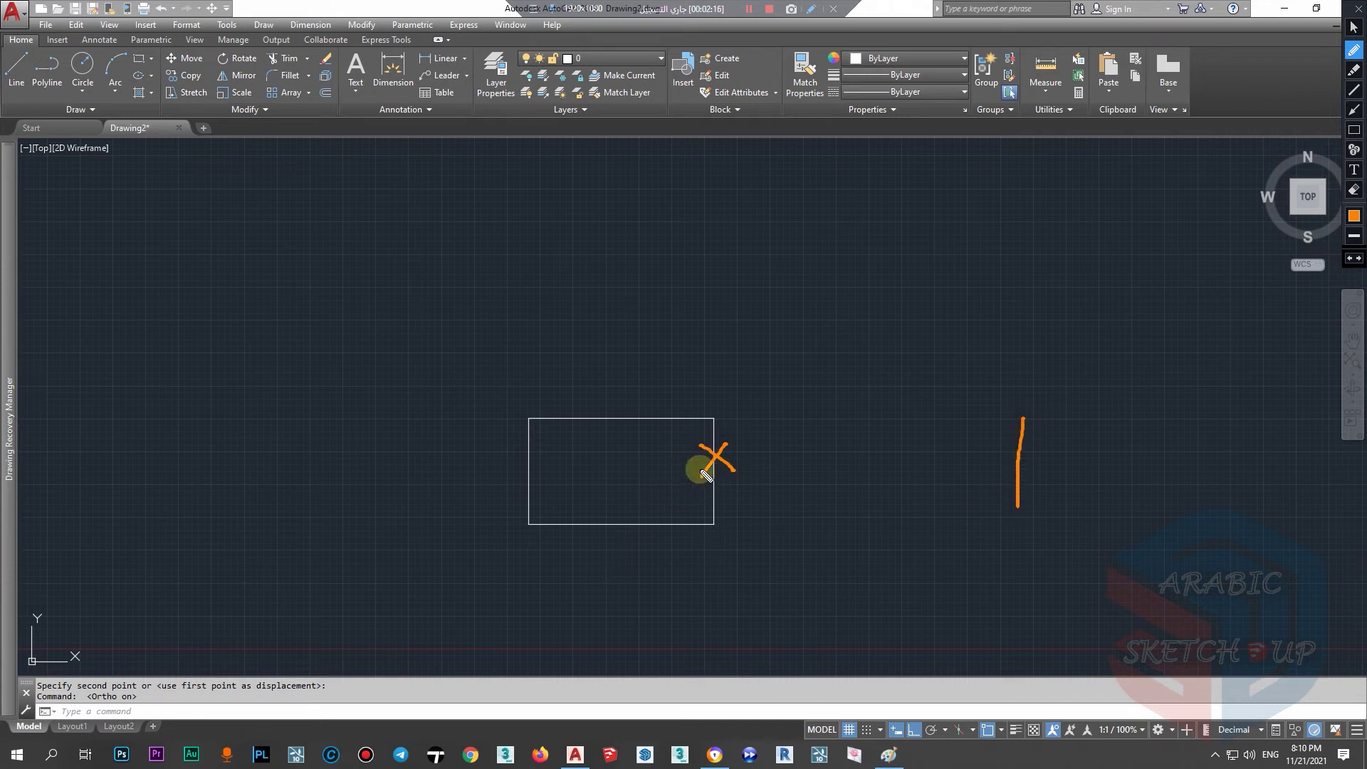
pyautogui.moveTo(649, 412)
pyautogui.mouseDown()
pyautogui.moveTo(666, 429)
pyautogui.moveTo(655, 436)
pyautogui.mouseUp()
pyautogui.moveTo(1023, 418); pyautogui.dragTo(844, 424)
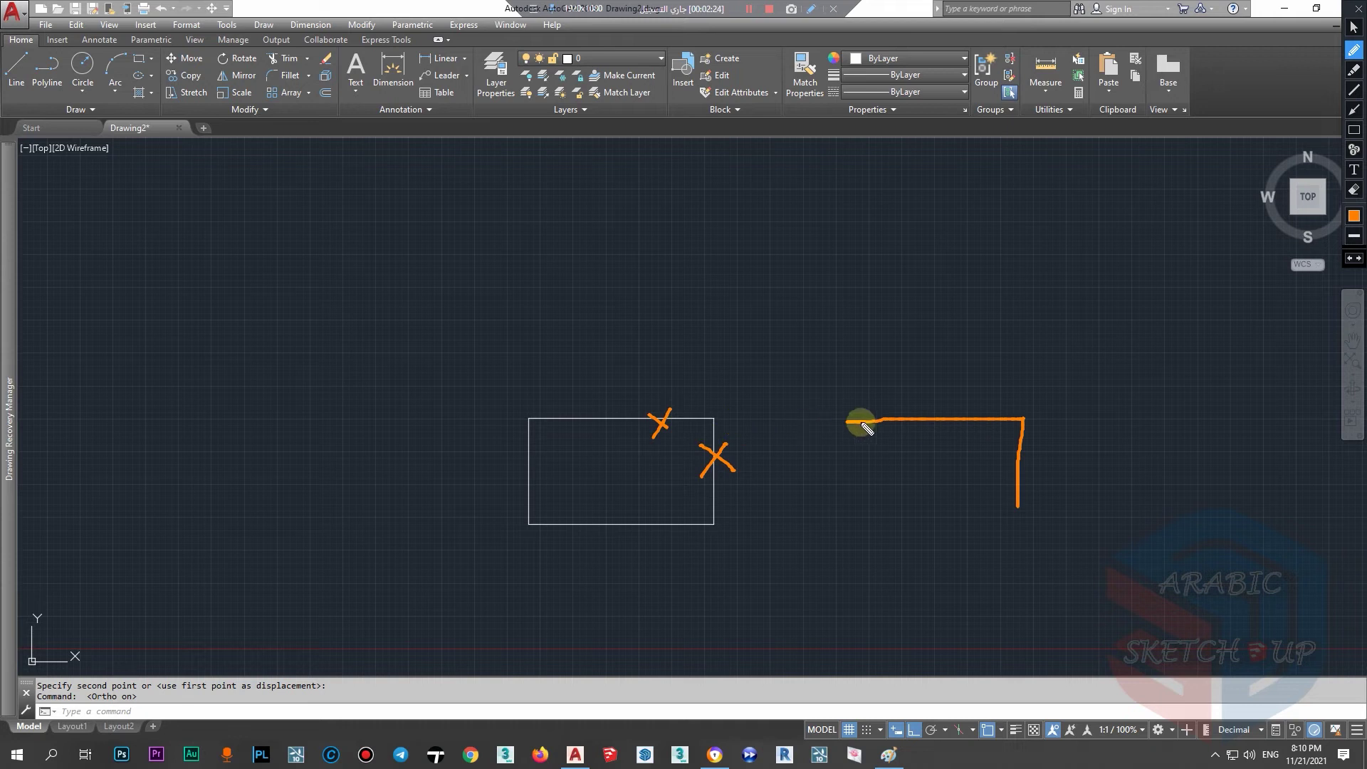
# - Add orange strokes, an arrow and circled edges illustrating how the rectangle stretches
pyautogui.moveTo(637, 526); pyautogui.dragTo(675, 539)
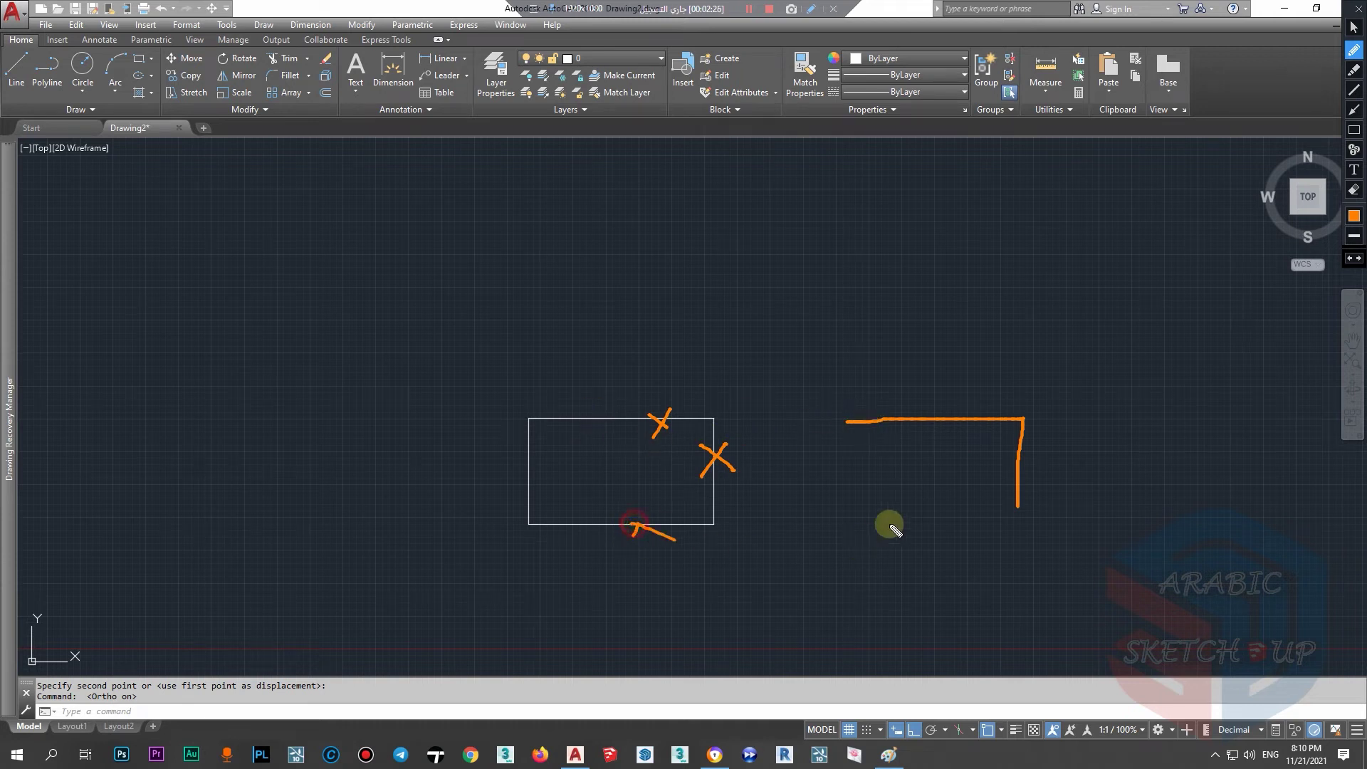
pyautogui.moveTo(1018, 507); pyautogui.dragTo(855, 506)
pyautogui.moveTo(524, 444)
pyautogui.mouseDown()
pyautogui.moveTo(527, 477)
pyautogui.moveTo(530, 444)
pyautogui.mouseUp()
pyautogui.moveTo(705, 492)
pyautogui.mouseDown()
pyautogui.moveTo(535, 510)
pyautogui.moveTo(689, 507)
pyautogui.mouseUp()
pyautogui.moveTo(1010, 481); pyautogui.dragTo(881, 486)
pyautogui.moveTo(845, 428); pyautogui.dragTo(848, 502)
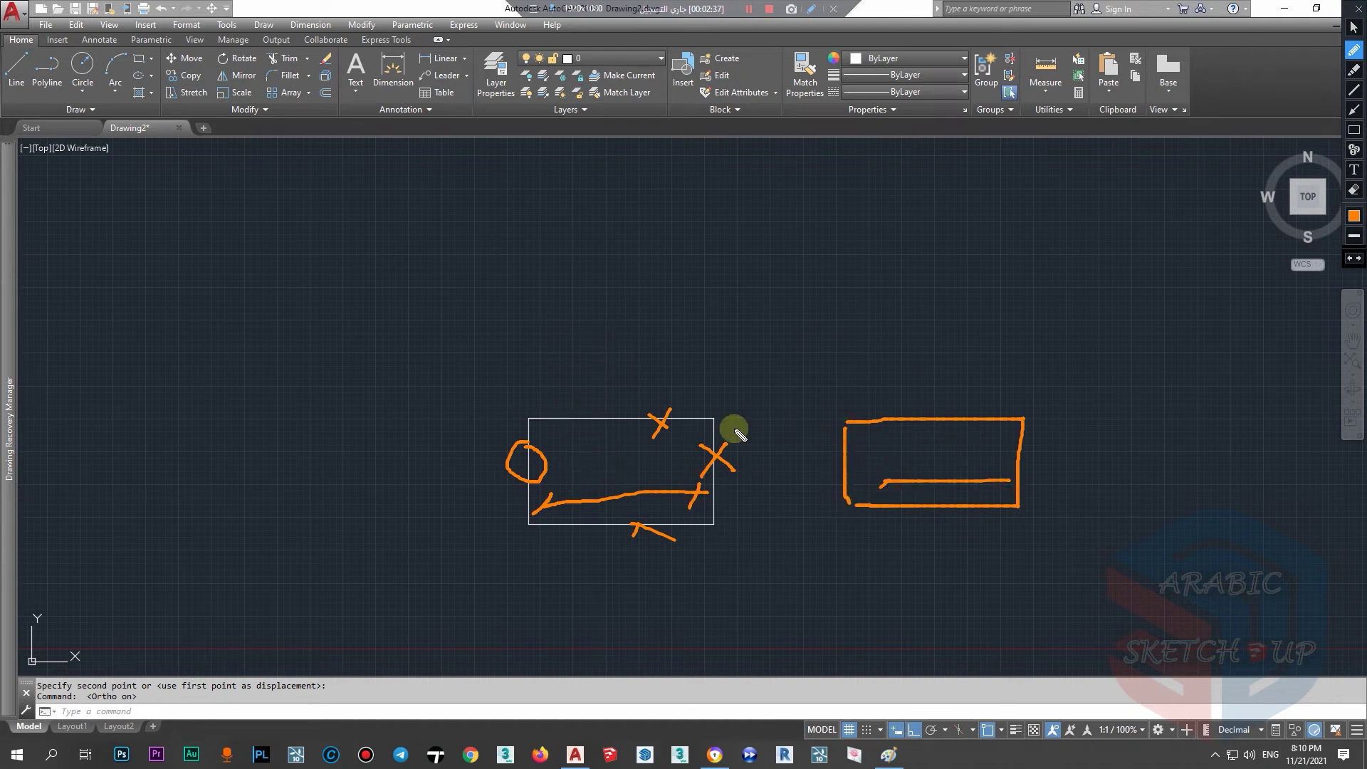
pyautogui.moveTo(713, 453)
pyautogui.mouseDown()
pyautogui.moveTo(726, 476)
pyautogui.moveTo(706, 468)
pyautogui.mouseUp()
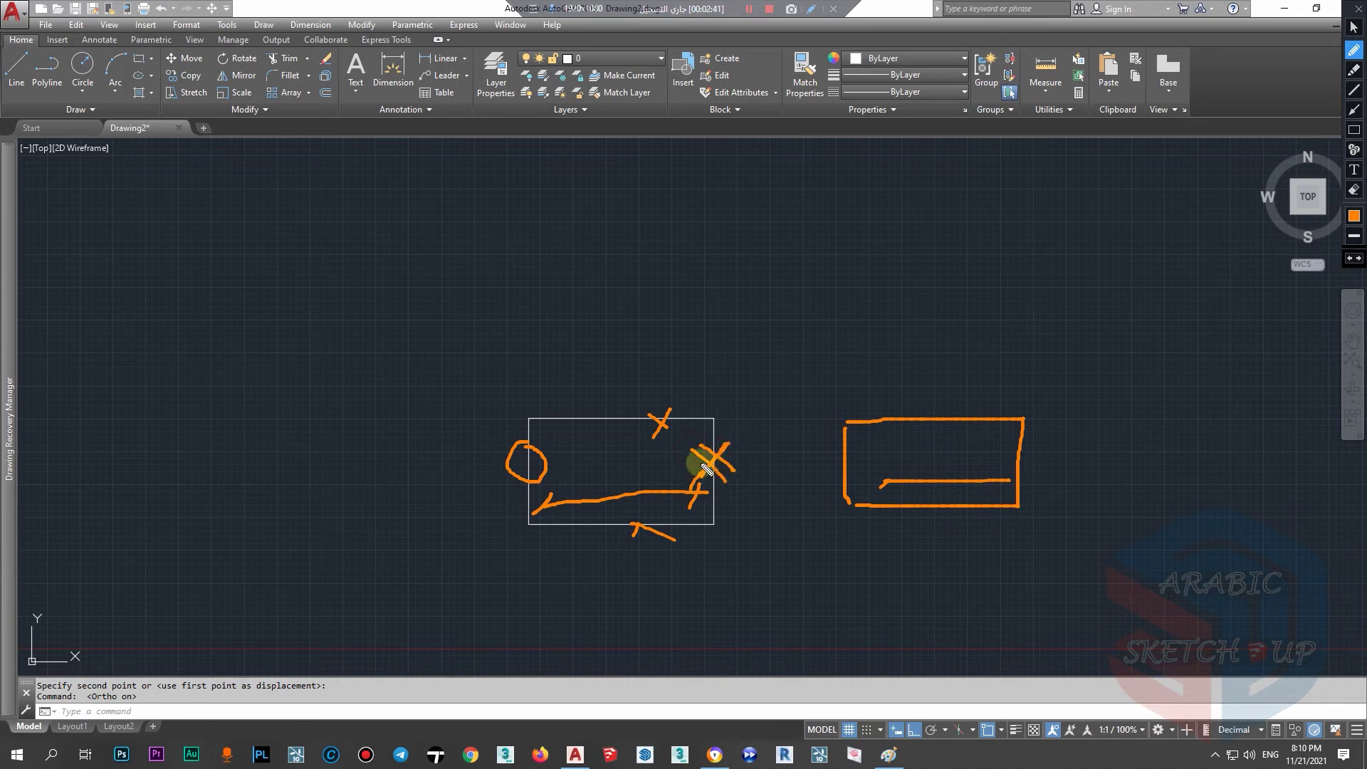
pyautogui.moveTo(525, 458)
pyautogui.mouseDown()
pyautogui.moveTo(525, 396)
pyautogui.moveTo(521, 452)
pyautogui.moveTo(553, 468)
pyautogui.mouseUp()
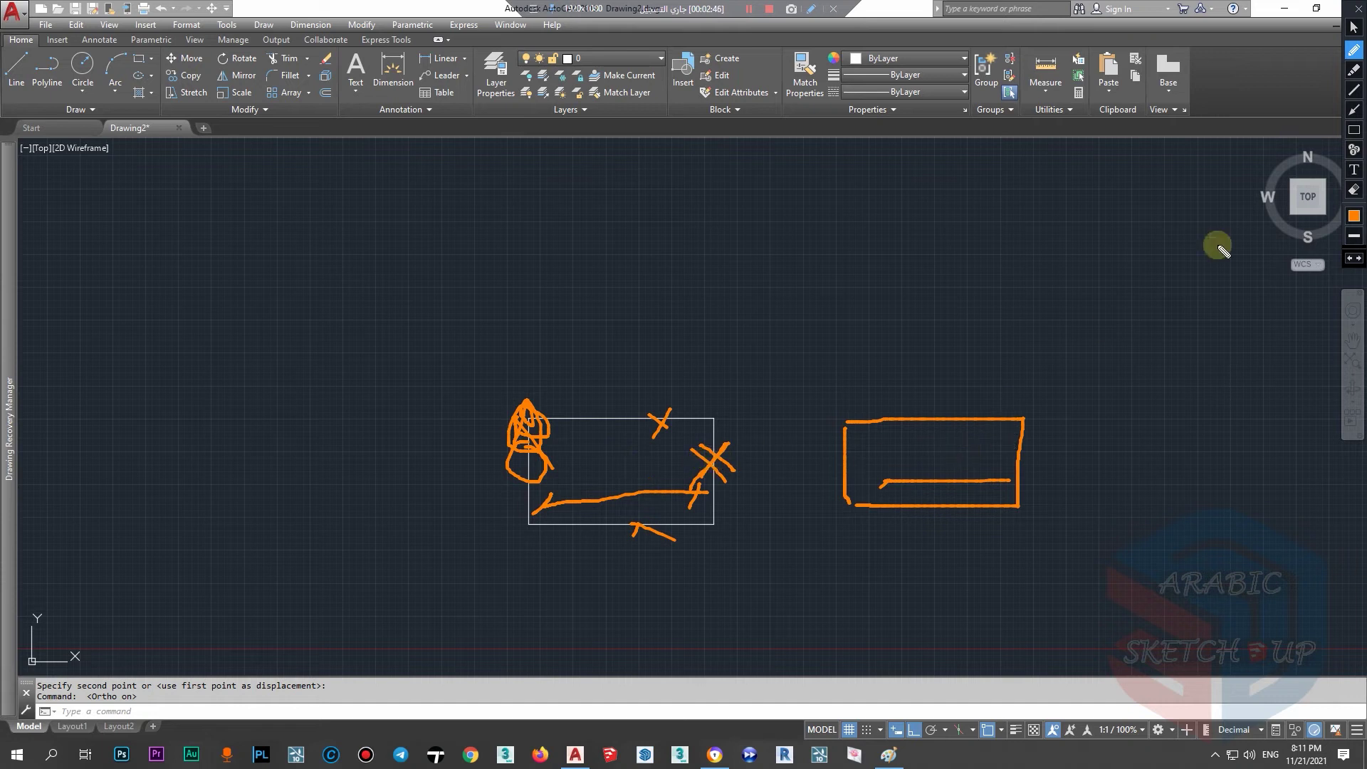
# - Erase all the orange annotation marks with the annotation eraser
pyautogui.click(1353, 190)
pyautogui.moveTo(1011, 462); pyautogui.dragTo(541, 505)
pyautogui.moveTo(541, 427); pyautogui.dragTo(513, 456)
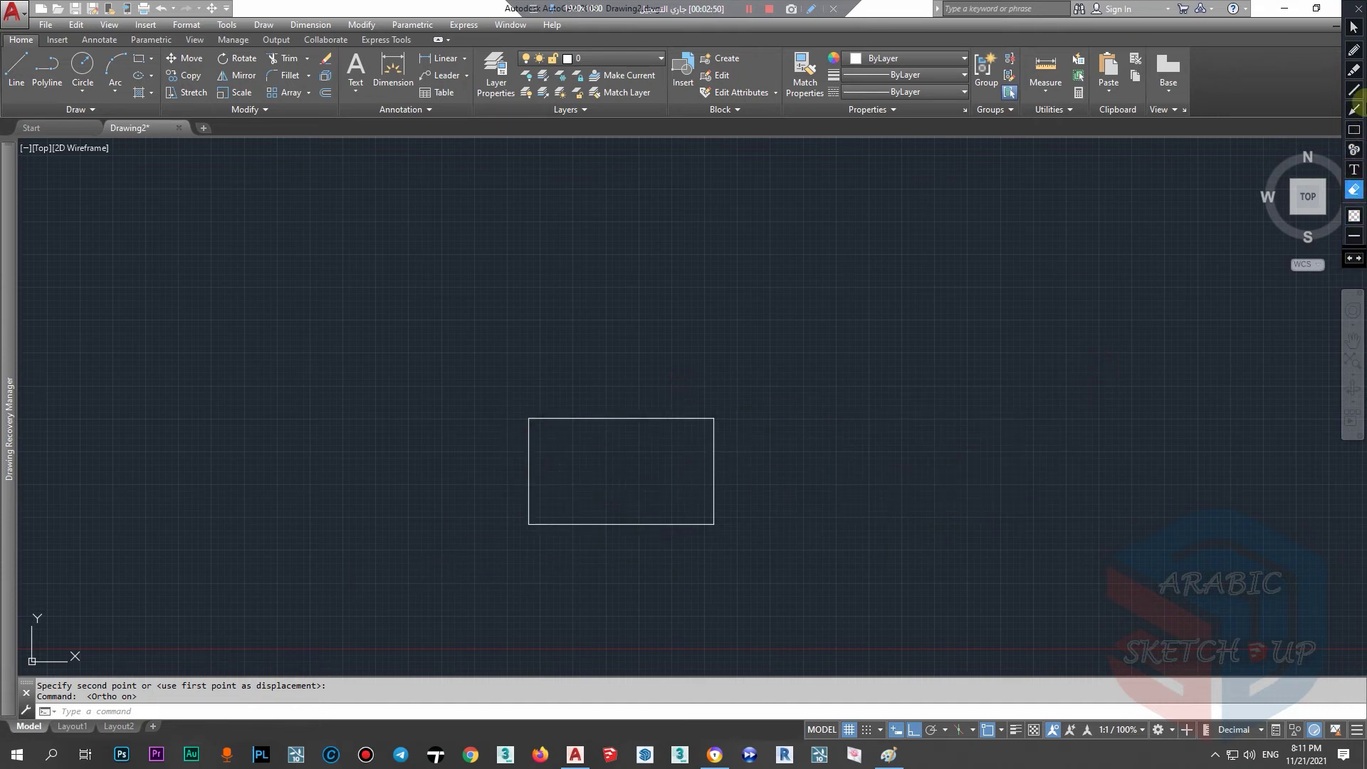
# - Stretch the rectangle's right edge outward with a crossing window, widening it
pyautogui.click(1352, 29)
pyautogui.scroll(4, 732, 433)
pyautogui.scroll(-4, 523, 362)
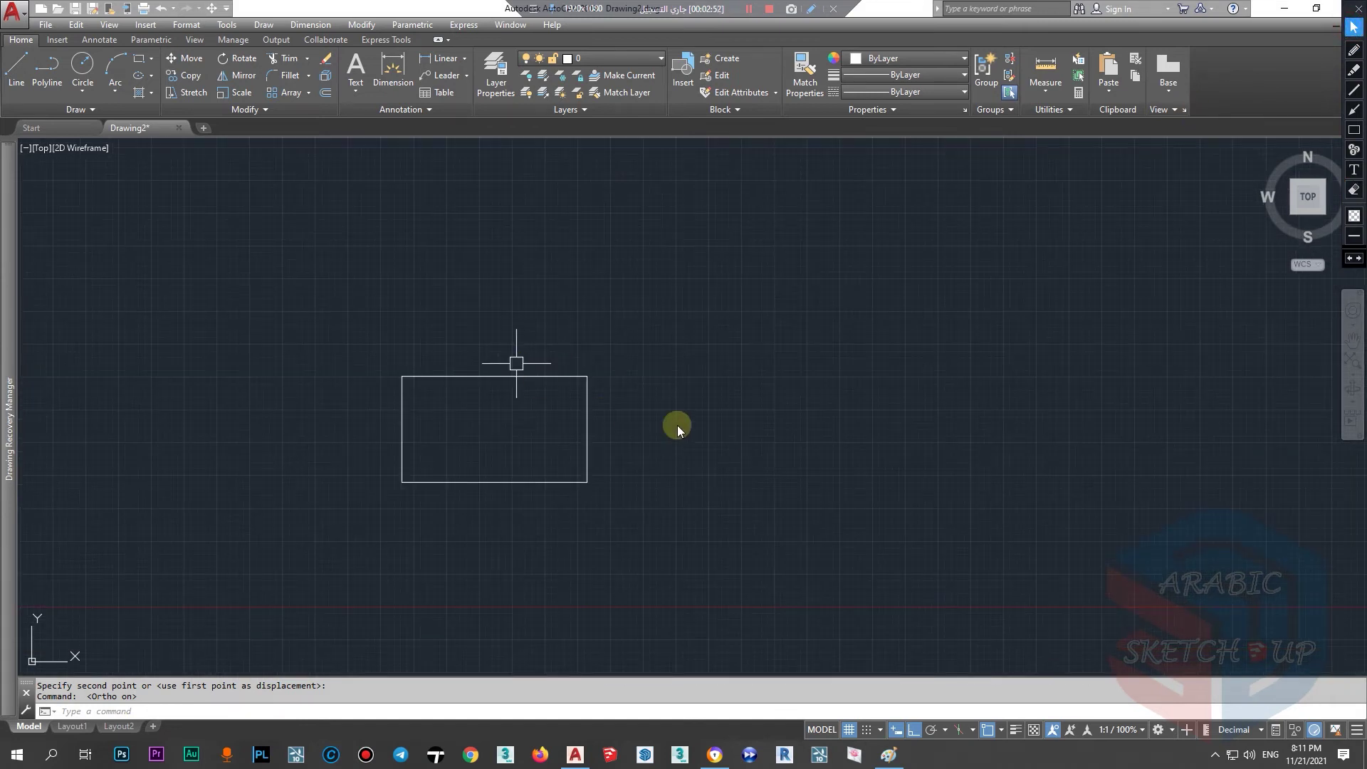
pyautogui.click(187, 92)
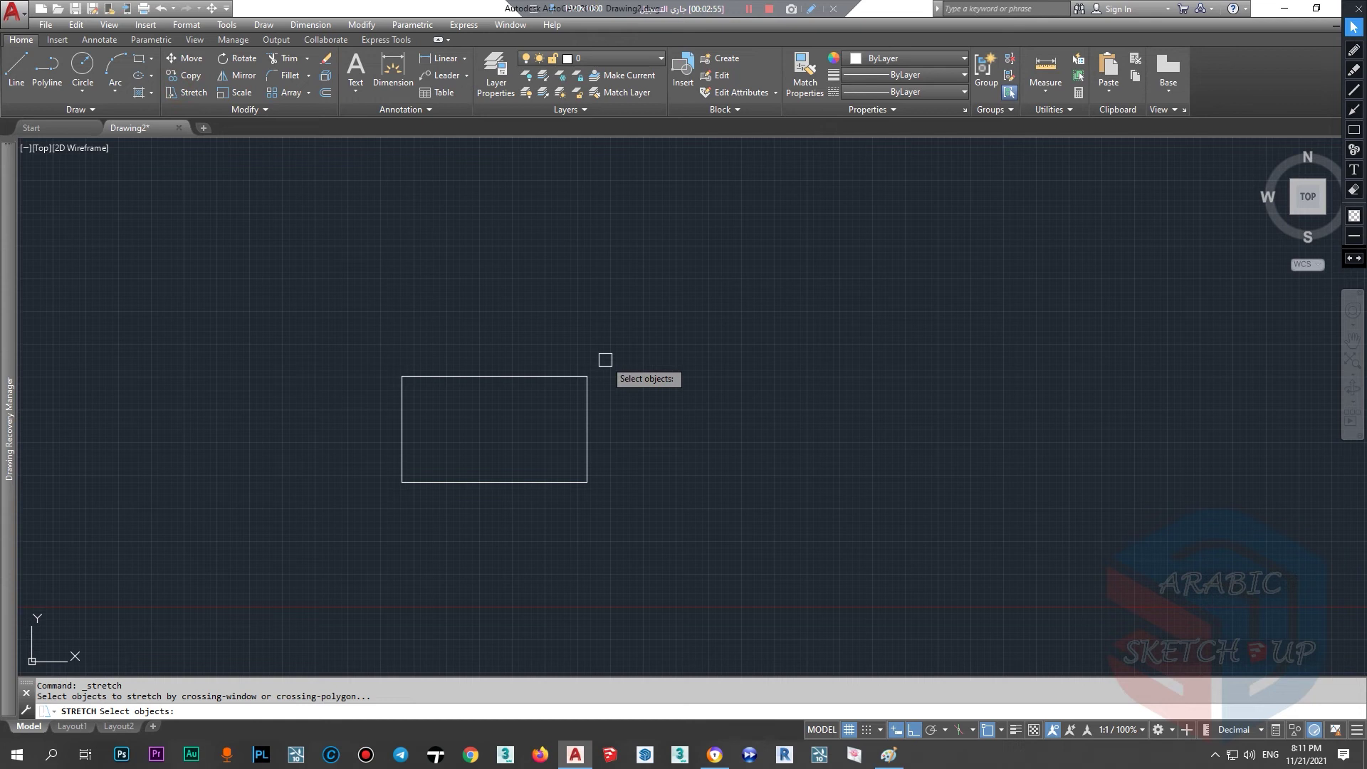
pyautogui.click(735, 308)
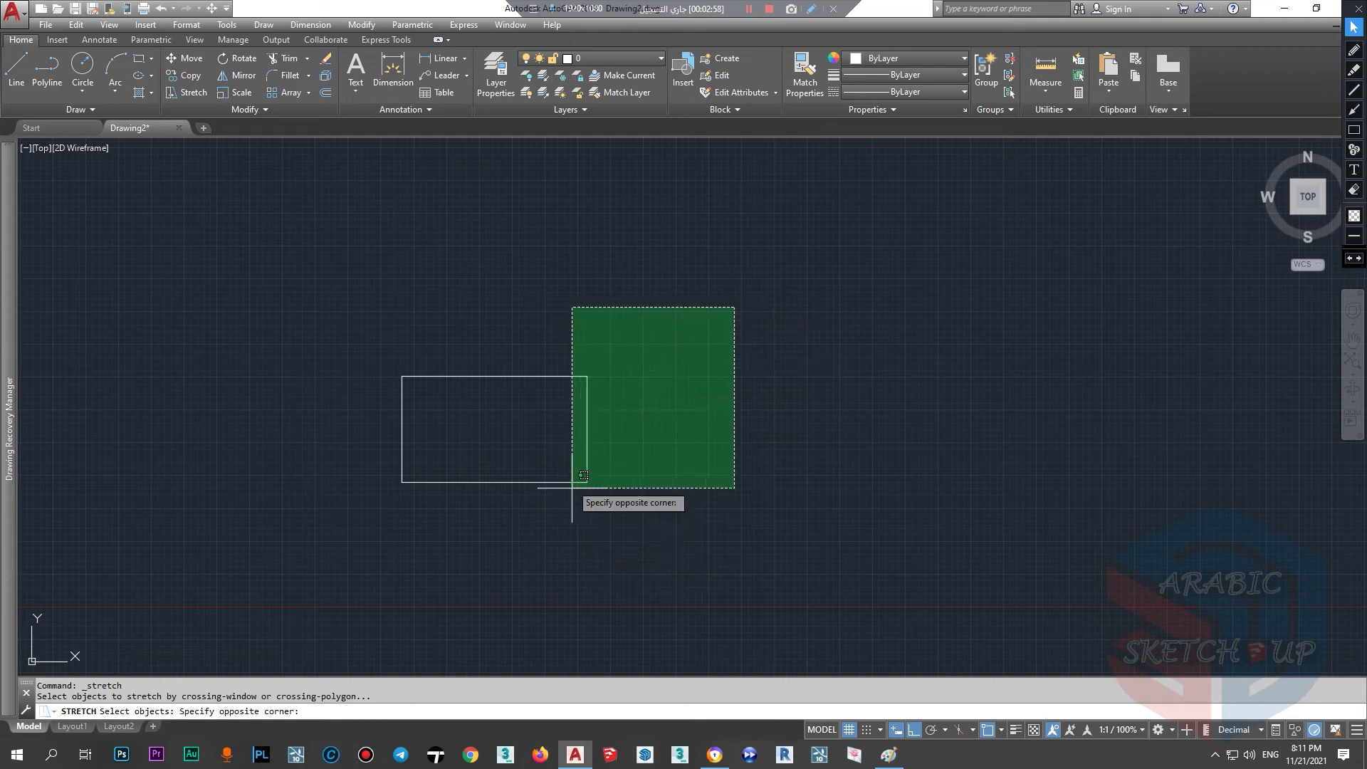
pyautogui.scroll(2, 564, 398)
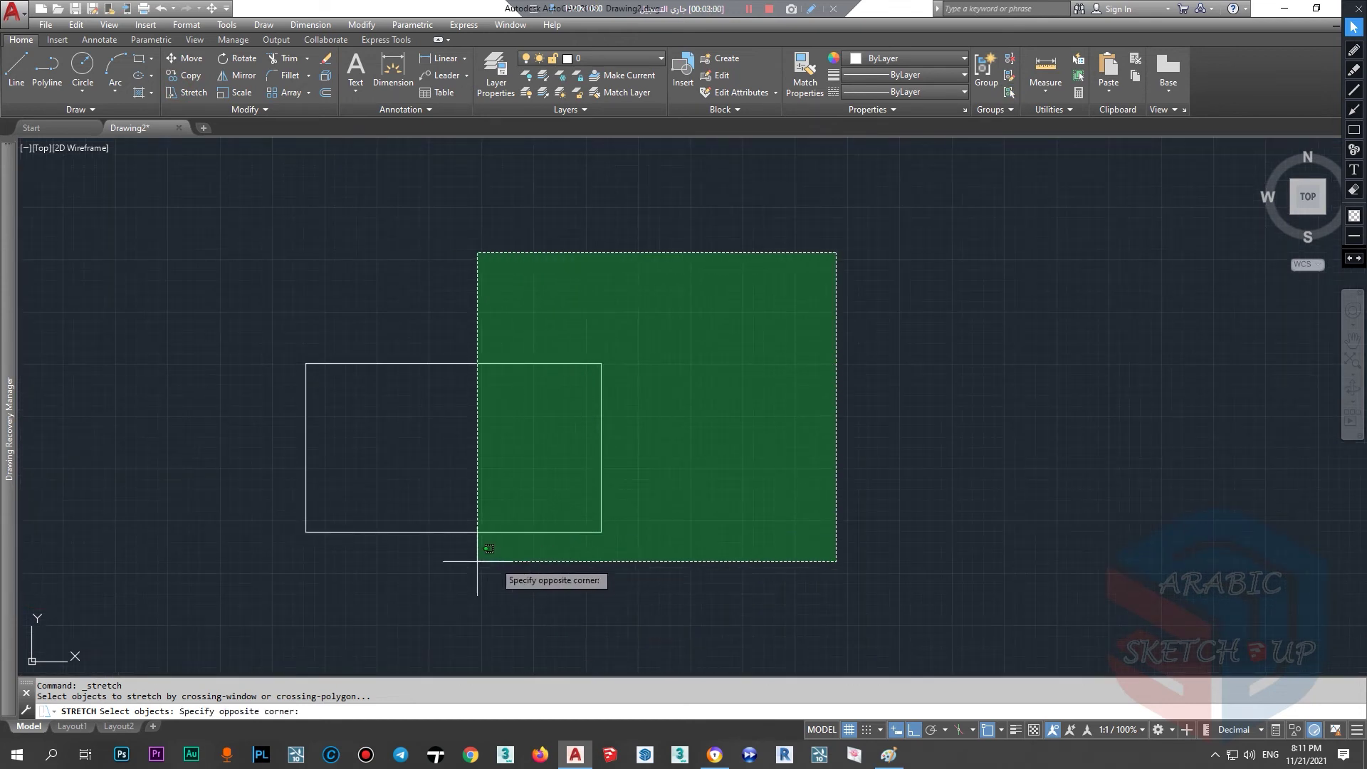
pyautogui.click(556, 609)
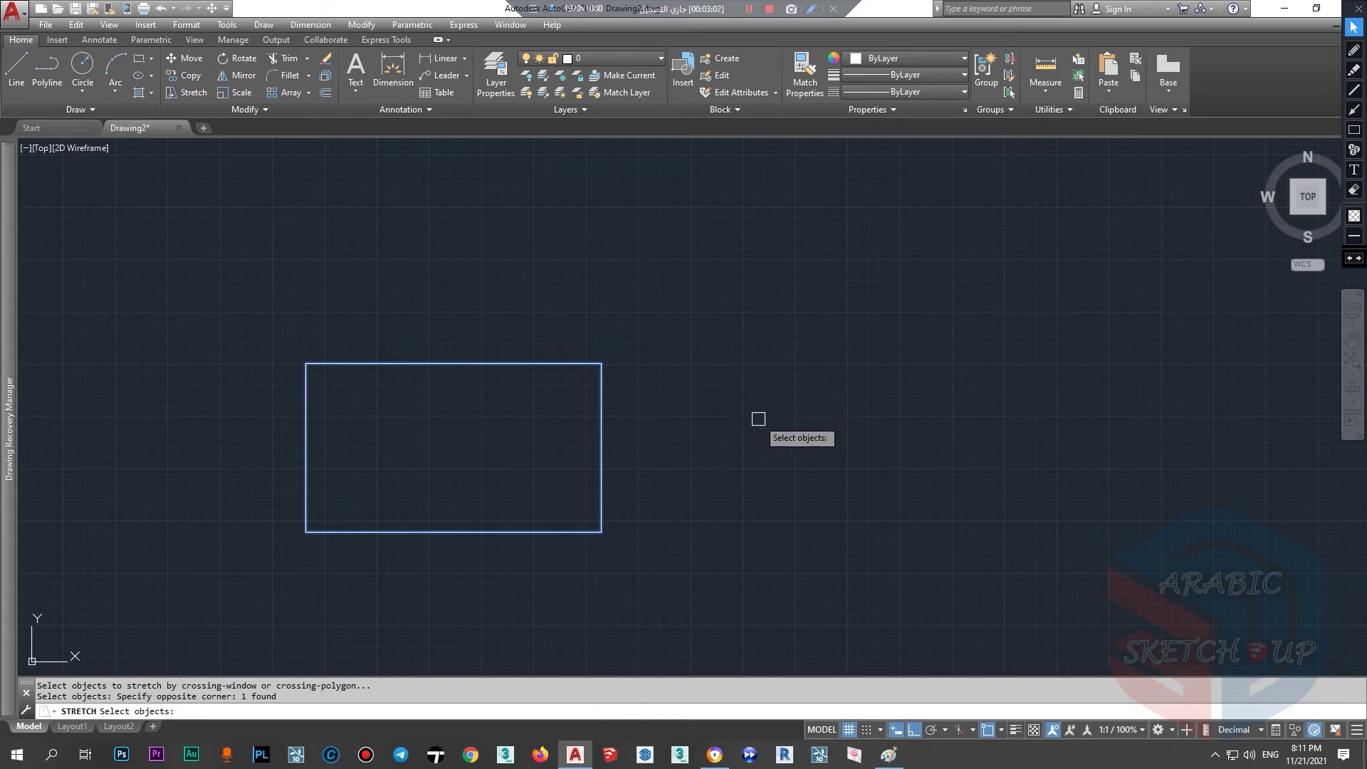
pyautogui.press('Return')
pyautogui.click(601, 437)
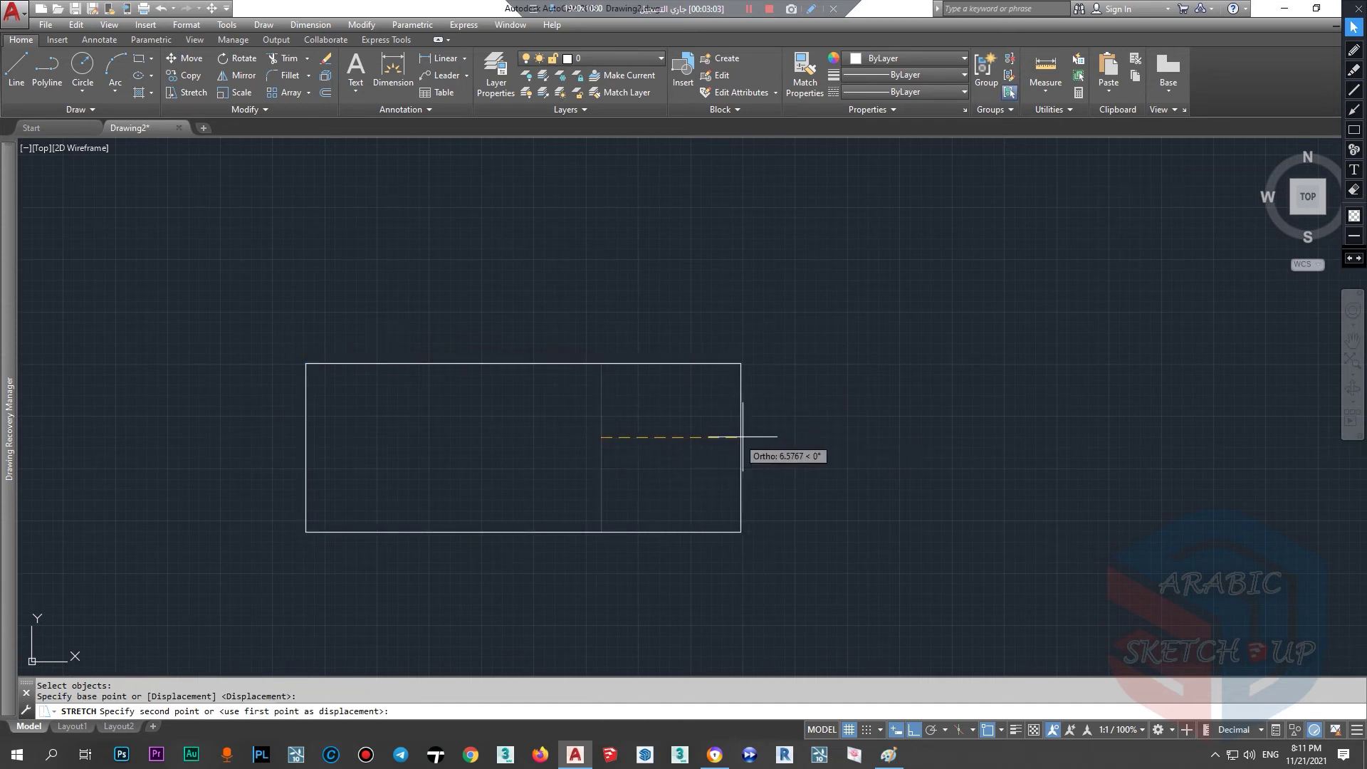
pyautogui.click(1168, 423)
pyautogui.scroll(-4, 648, 421)
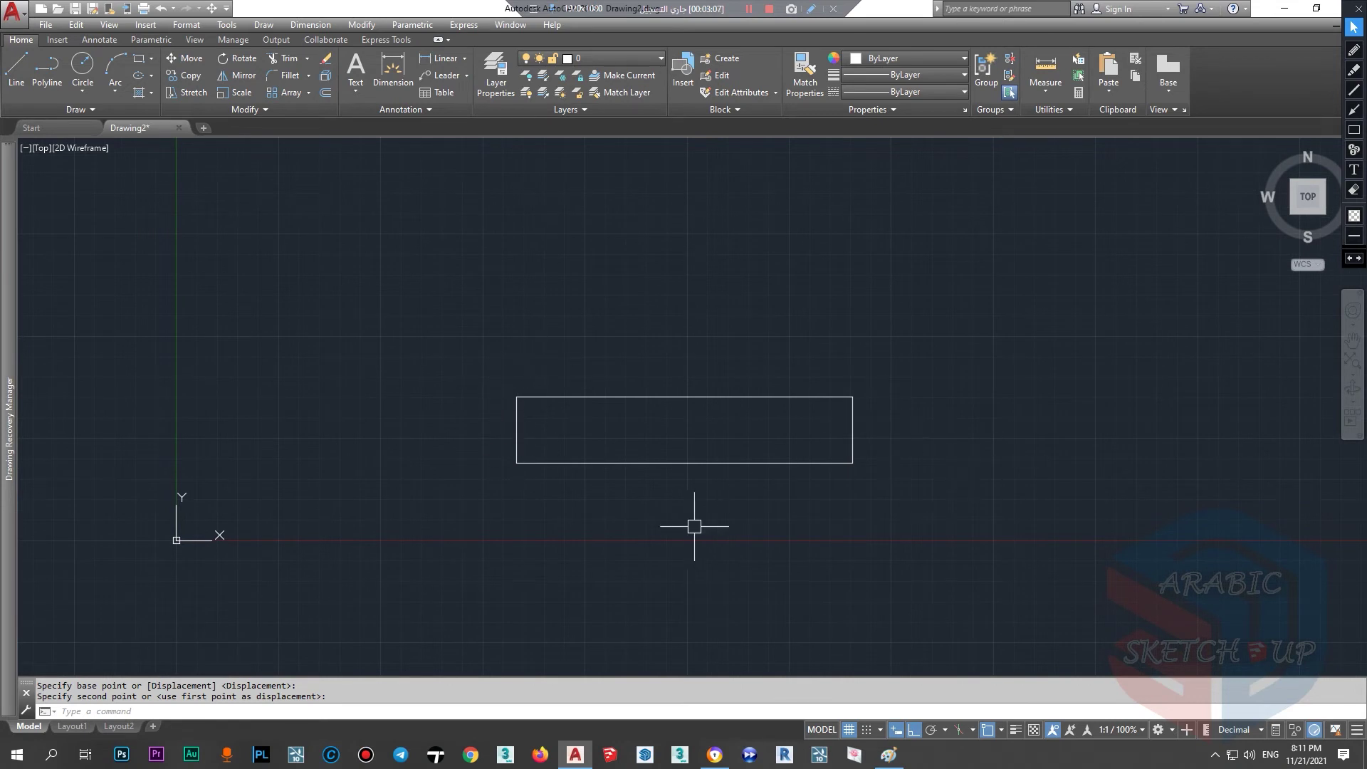
pyautogui.scroll(4, 625, 422)
pyautogui.scroll(-4, 366, 484)
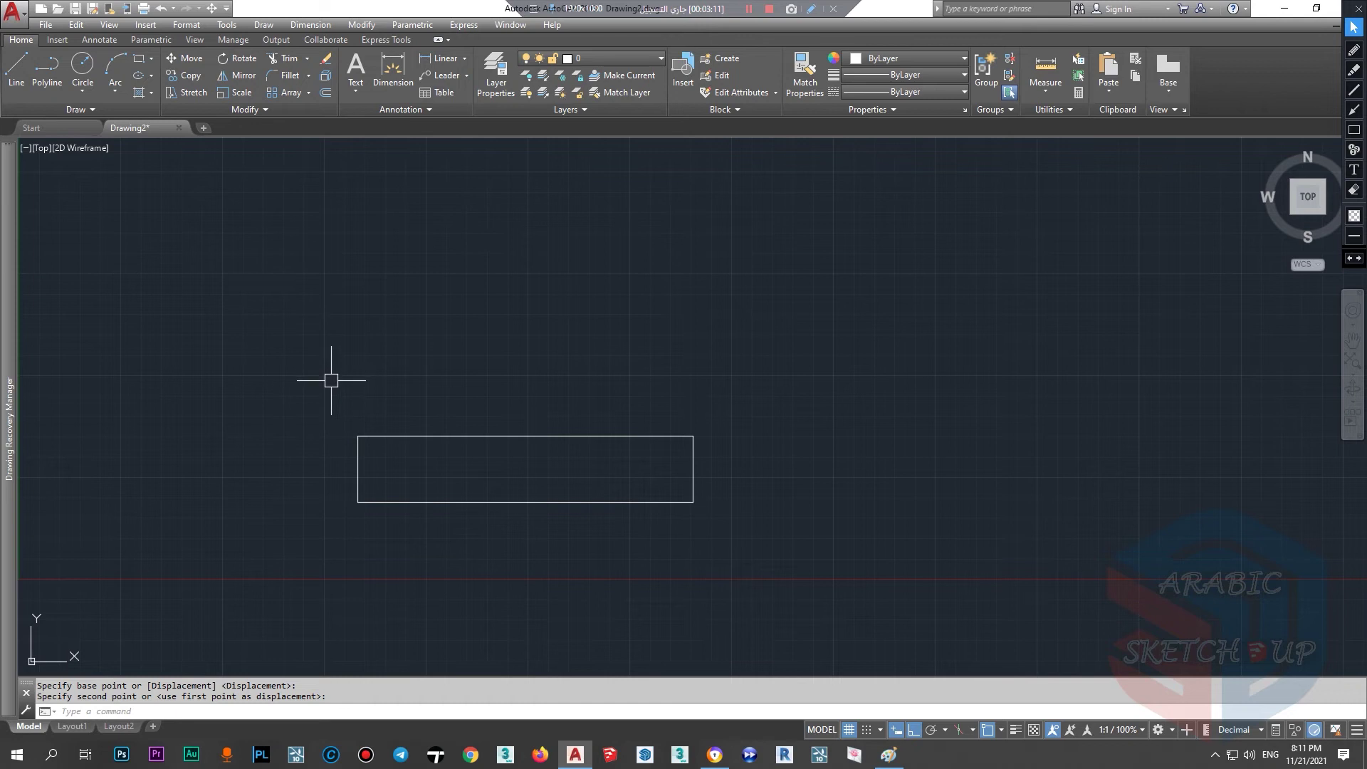
# - Stretch the rectangle's top edge upward to make it taller
pyautogui.write('s')
pyautogui.press('Return')
pyautogui.click(774, 402)
pyautogui.click(285, 455)
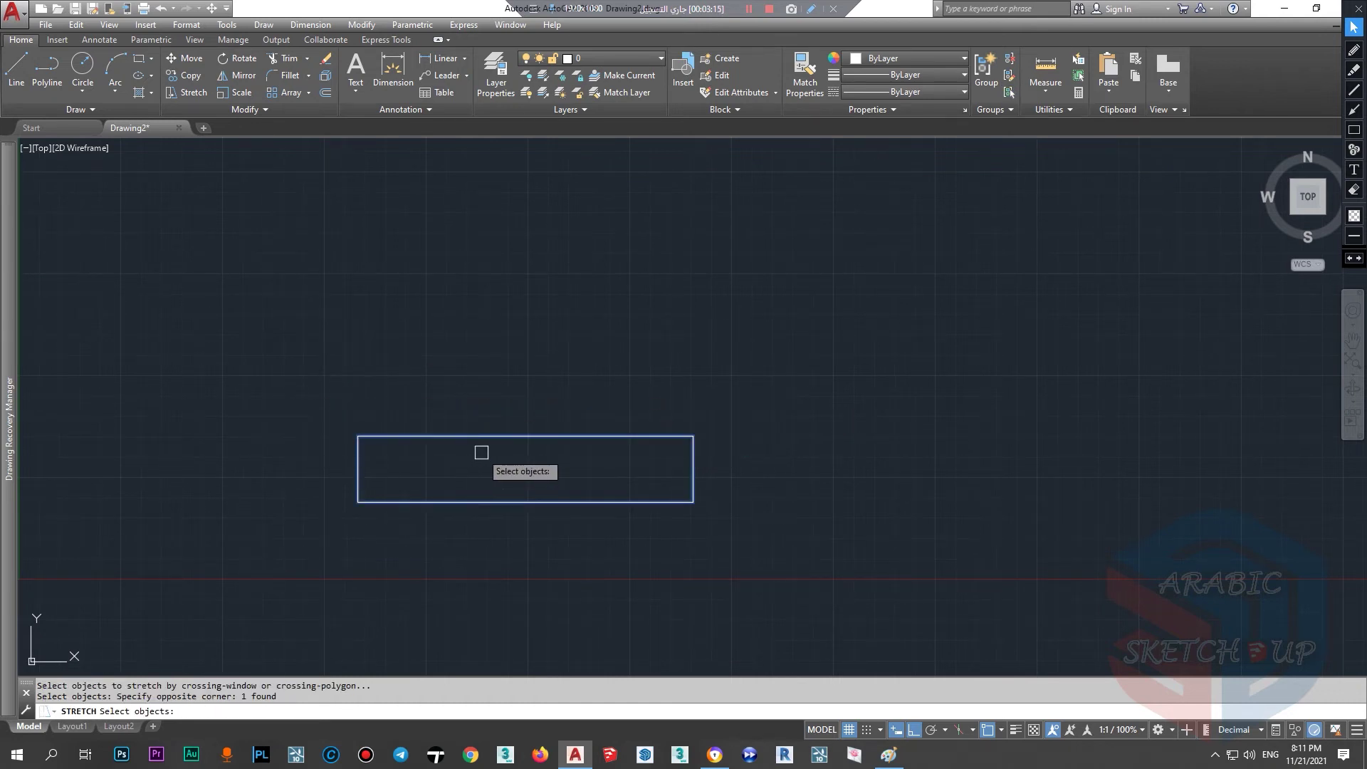
pyautogui.press('Return')
pyautogui.click(524, 436)
pyautogui.click(527, 210)
pyautogui.scroll(-4, 445, 407)
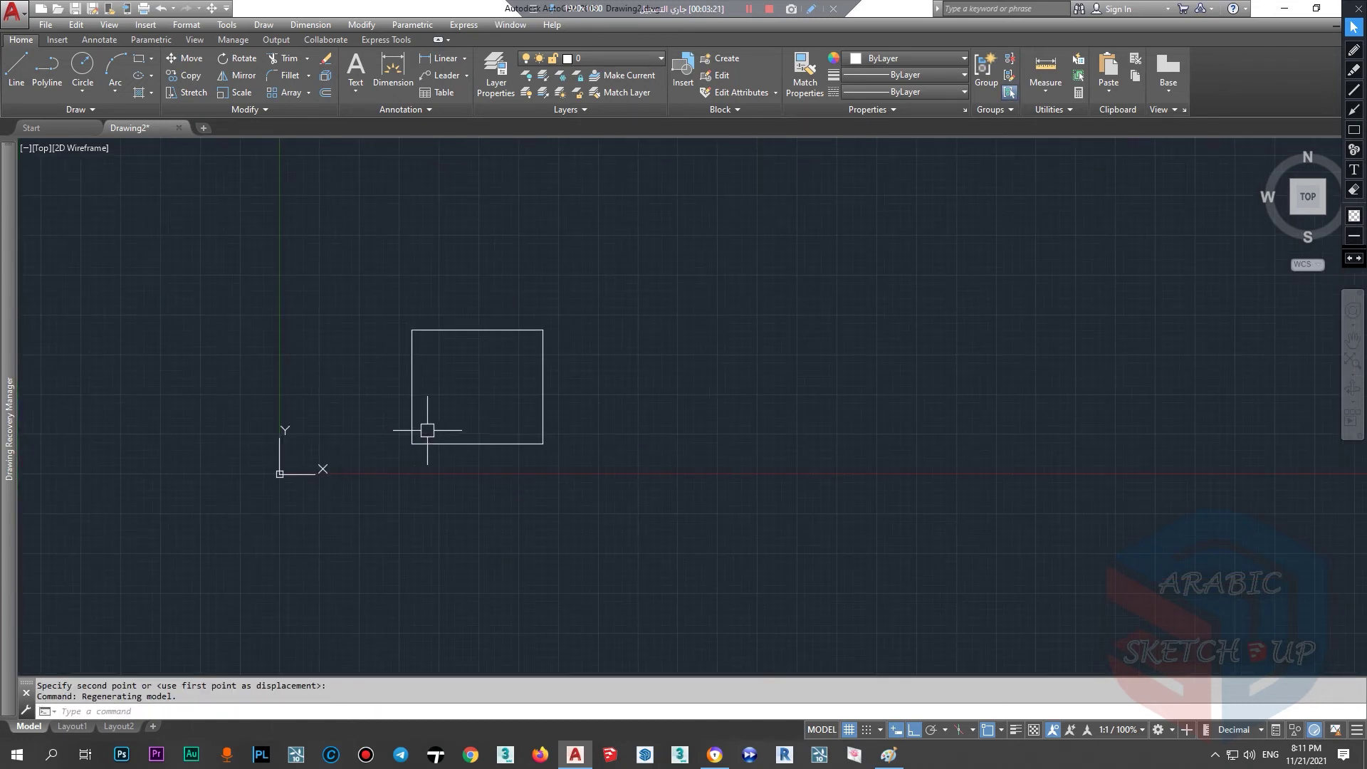
pyautogui.scroll(2, 523, 376)
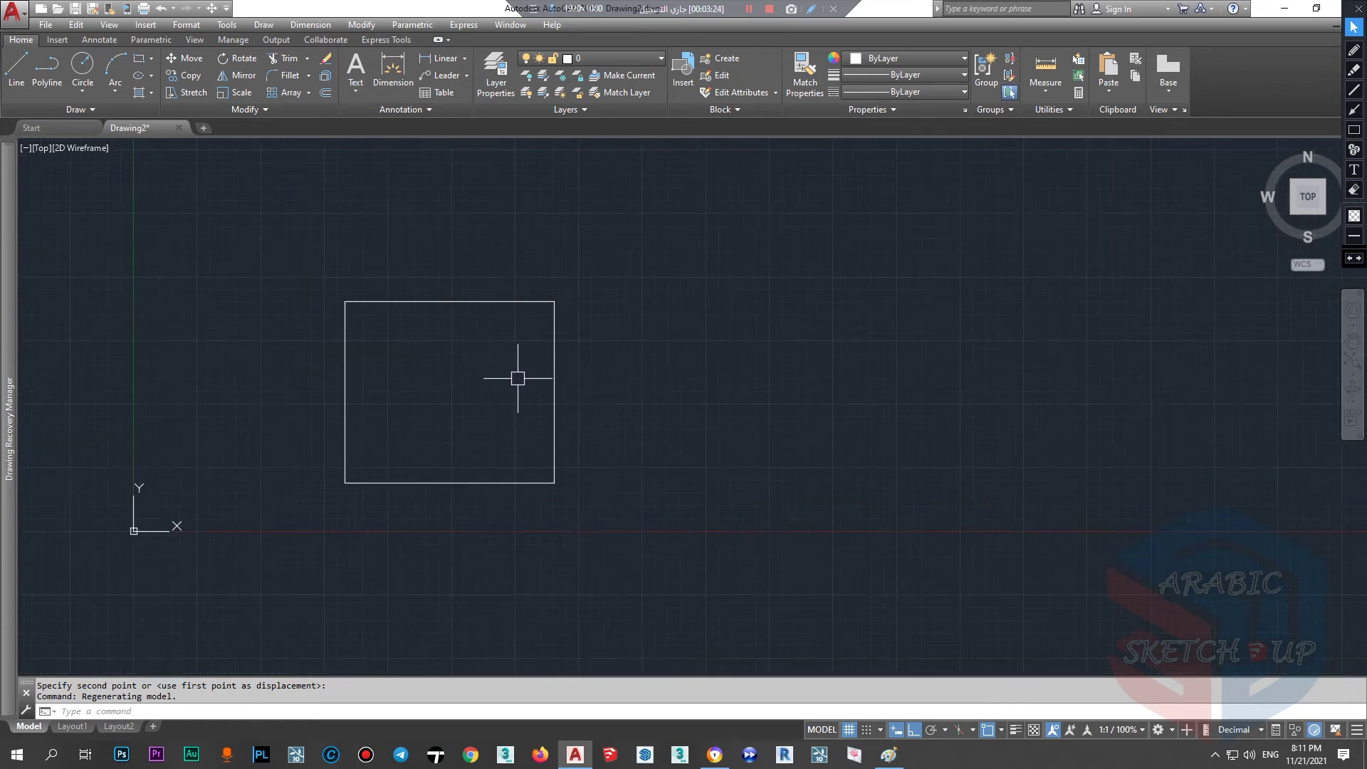
pyautogui.scroll(2, 438, 368)
# - Stretch the whole rectangle far to the right, then undo that stretch
pyautogui.write('s')
pyautogui.press('Return')
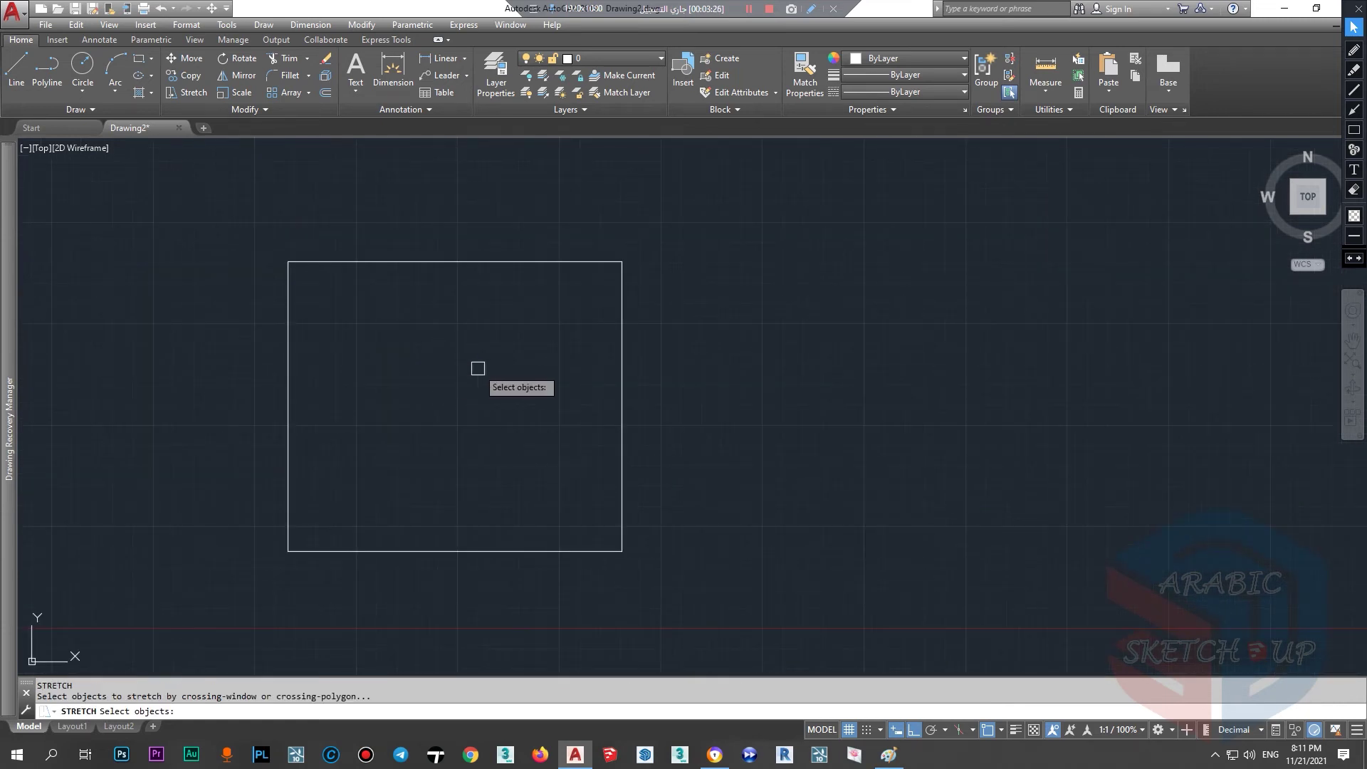
pyautogui.click(770, 609)
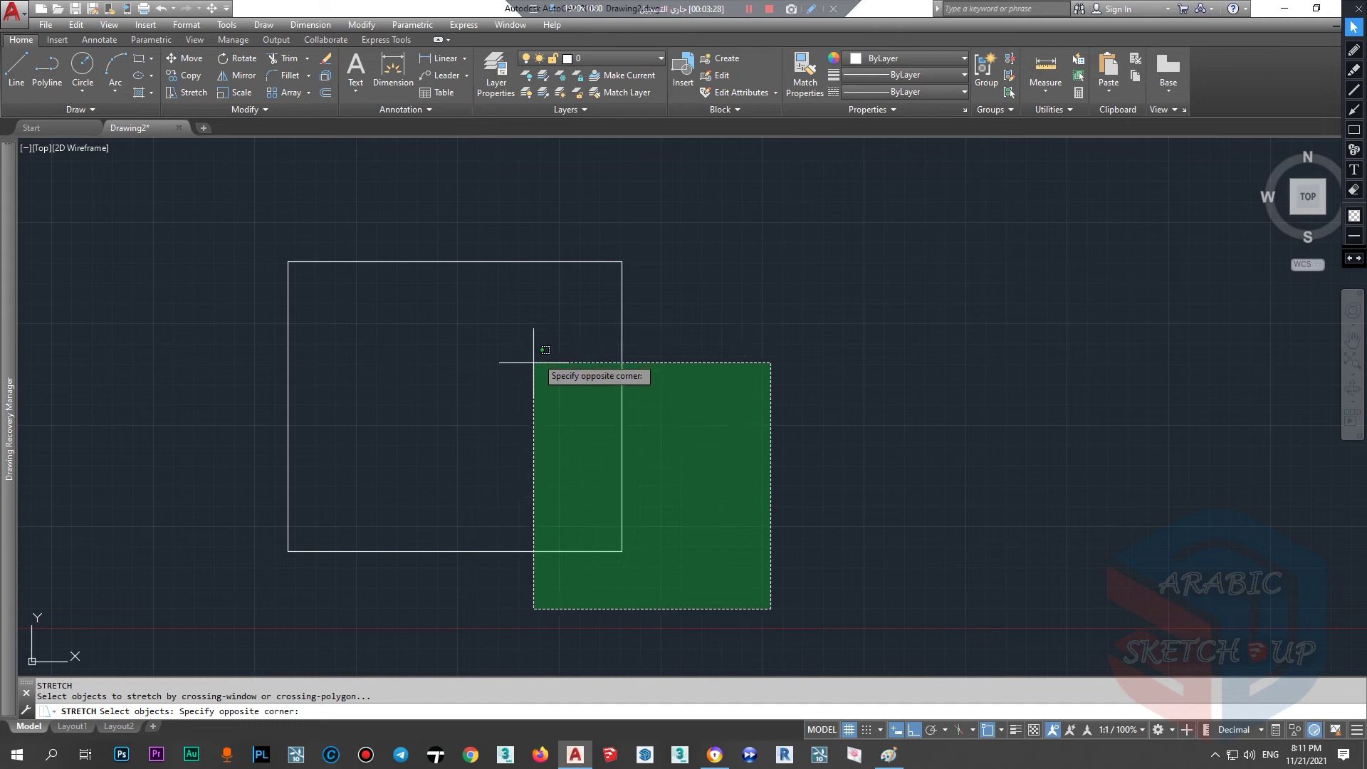
pyautogui.click(686, 406)
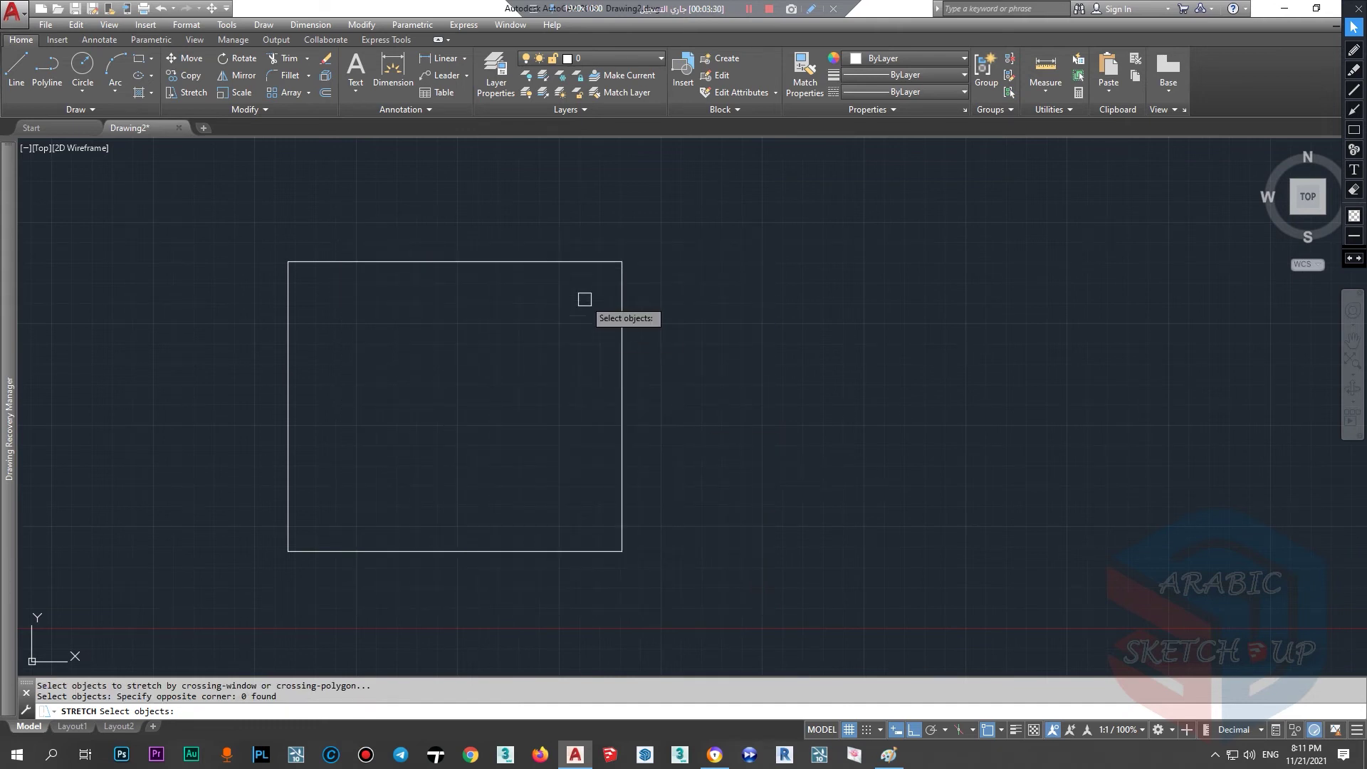
pyautogui.click(544, 261)
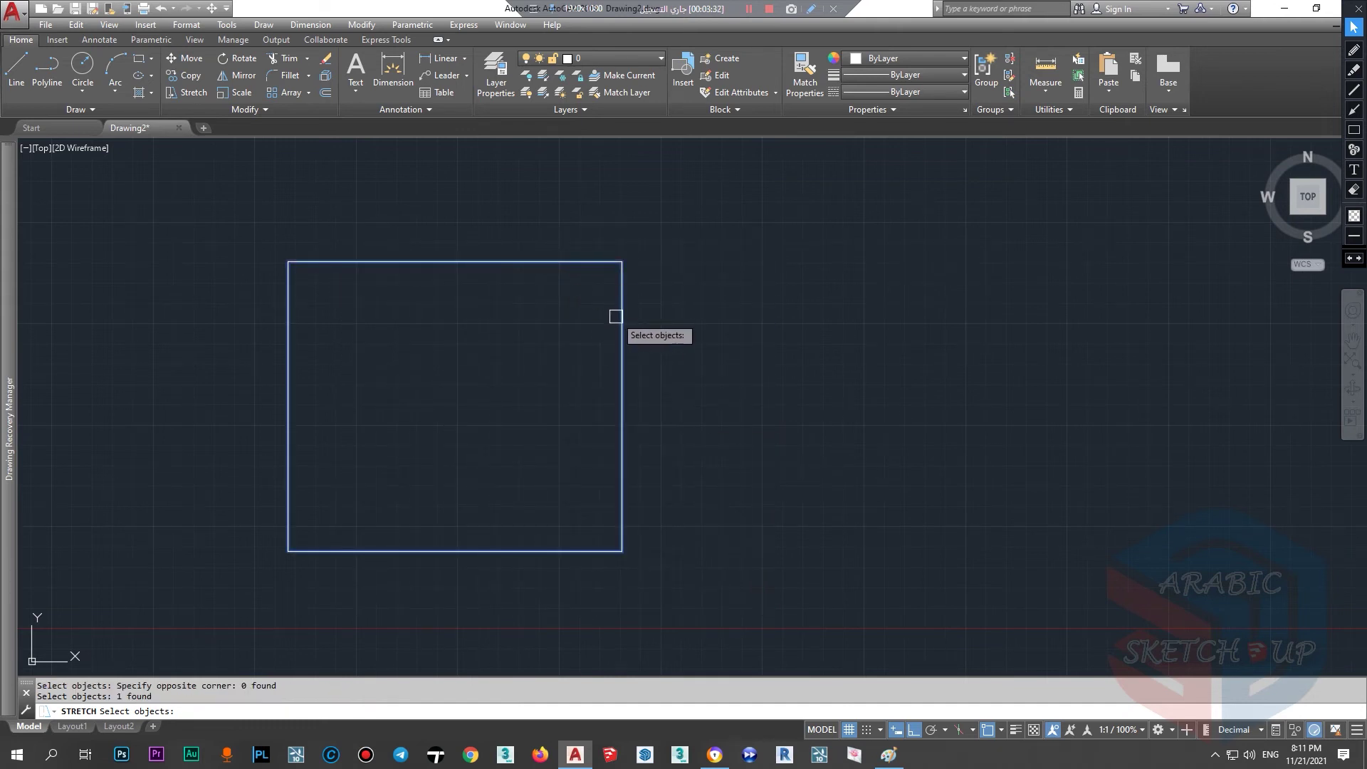
pyautogui.press('Return')
pyautogui.click(622, 262)
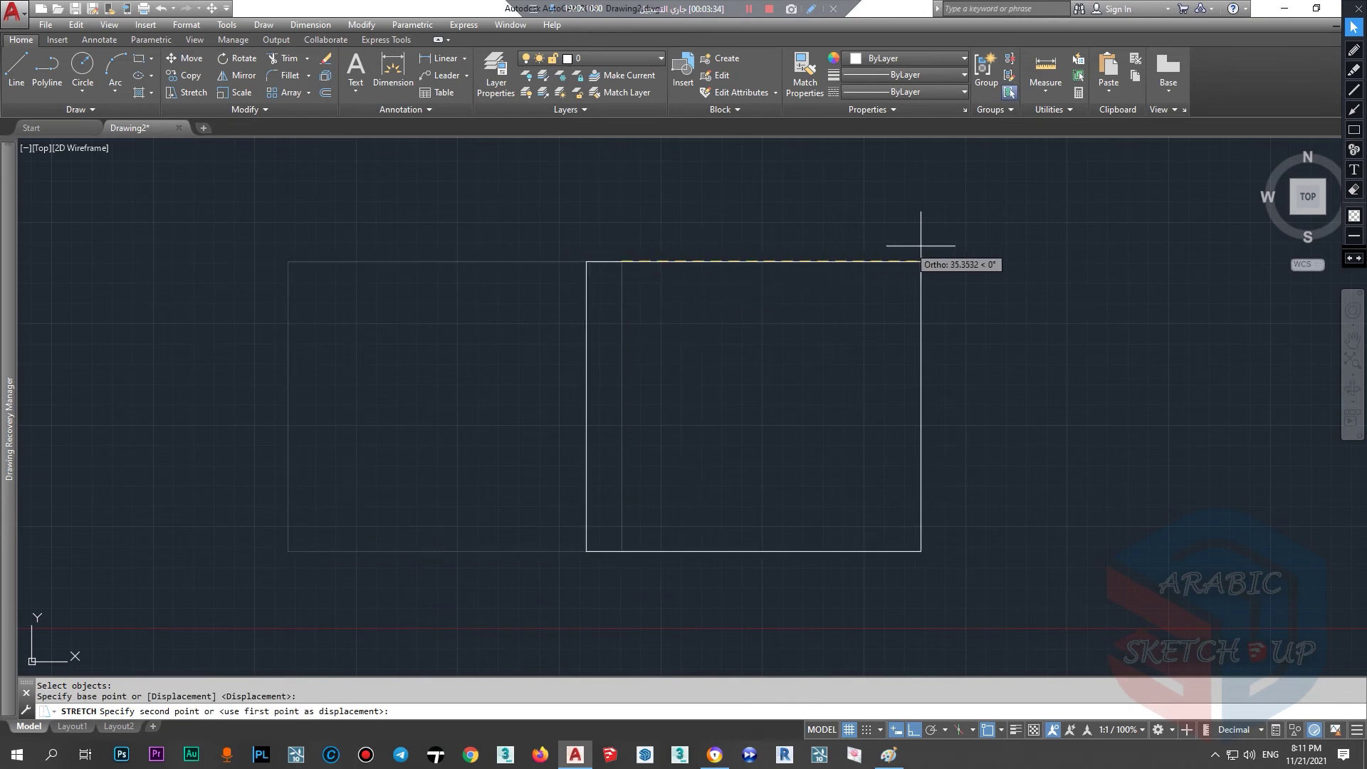
pyautogui.click(1031, 262)
pyautogui.hotkey('ctrl', 'z')
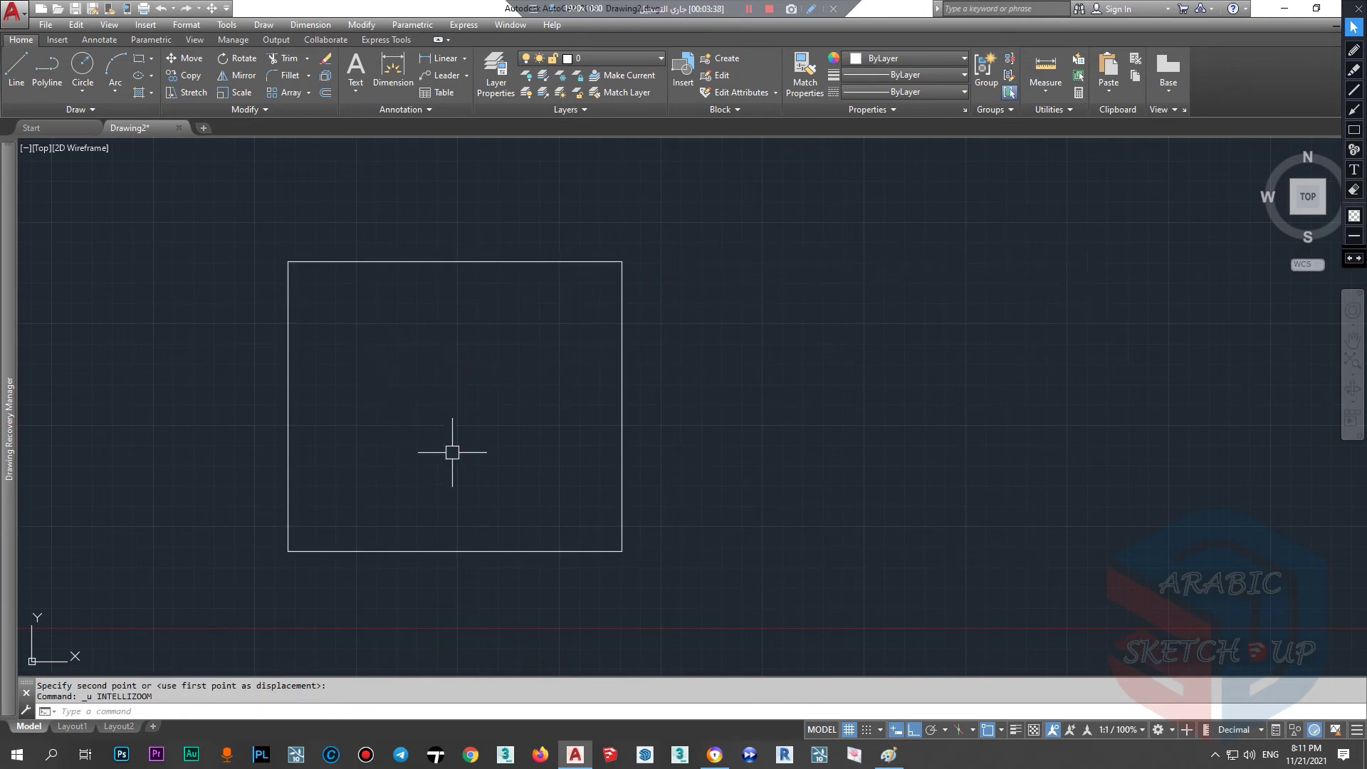
pyautogui.scroll(-2, 206, 441)
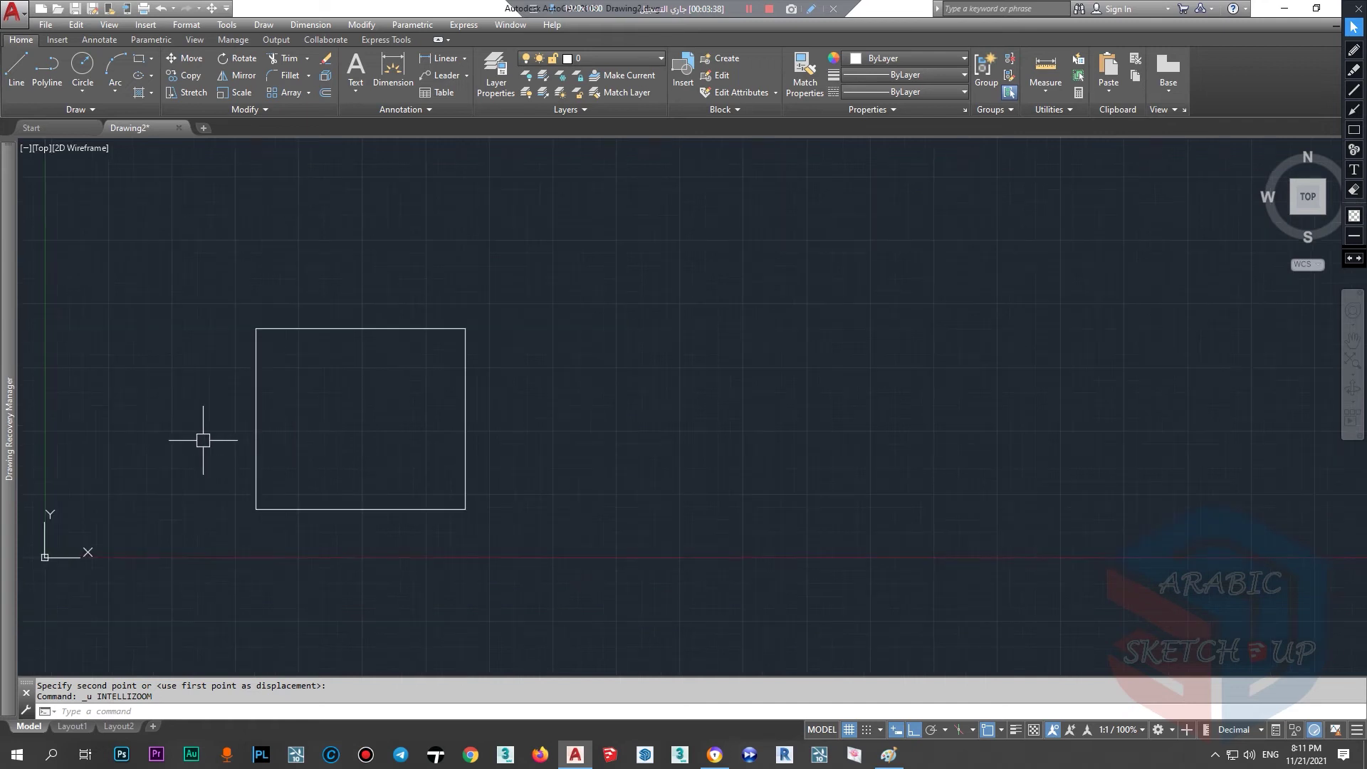
pyautogui.click(83, 66)
pyautogui.click(556, 337)
pyautogui.press('Escape')
pyautogui.scroll(4, 552, 310)
pyautogui.scroll(2, 554, 314)
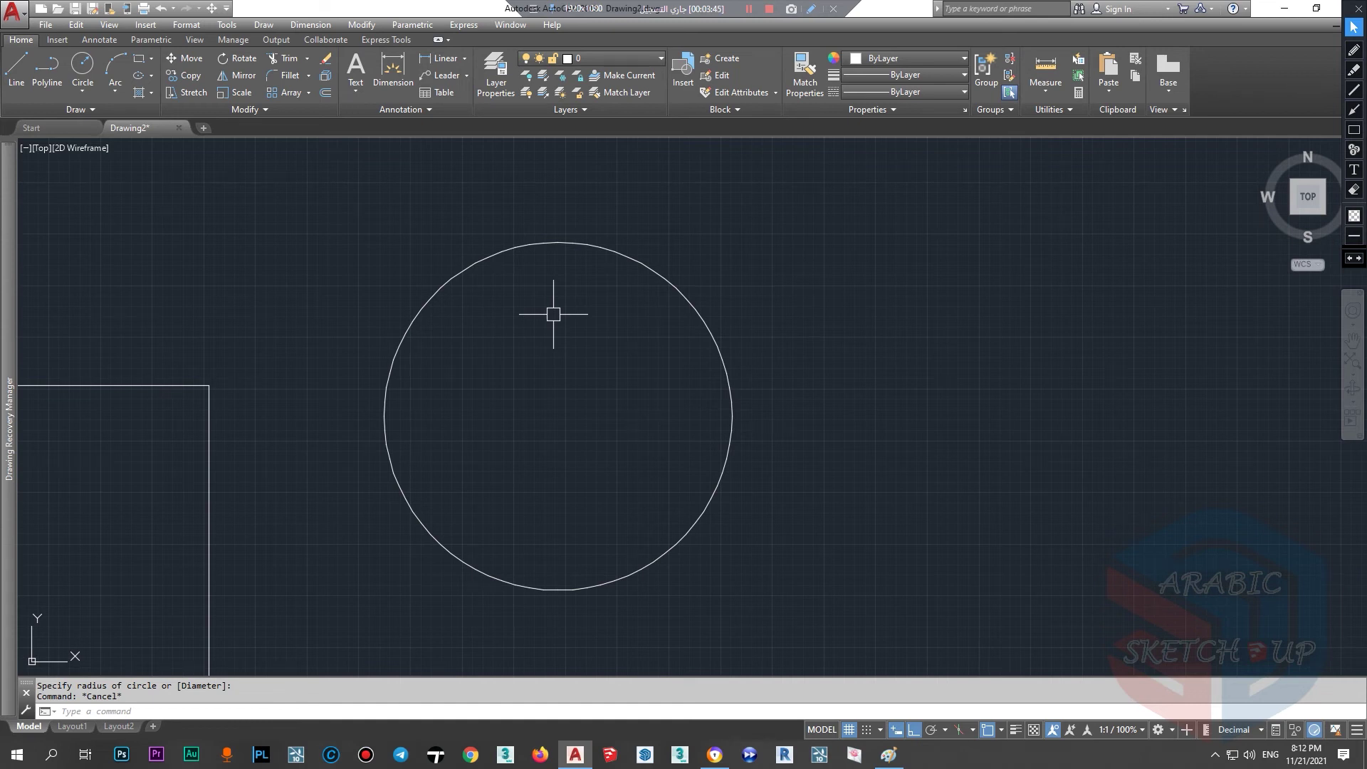
pyautogui.click(719, 352)
pyautogui.scroll(-4, 822, 398)
pyautogui.scroll(-2, 641, 399)
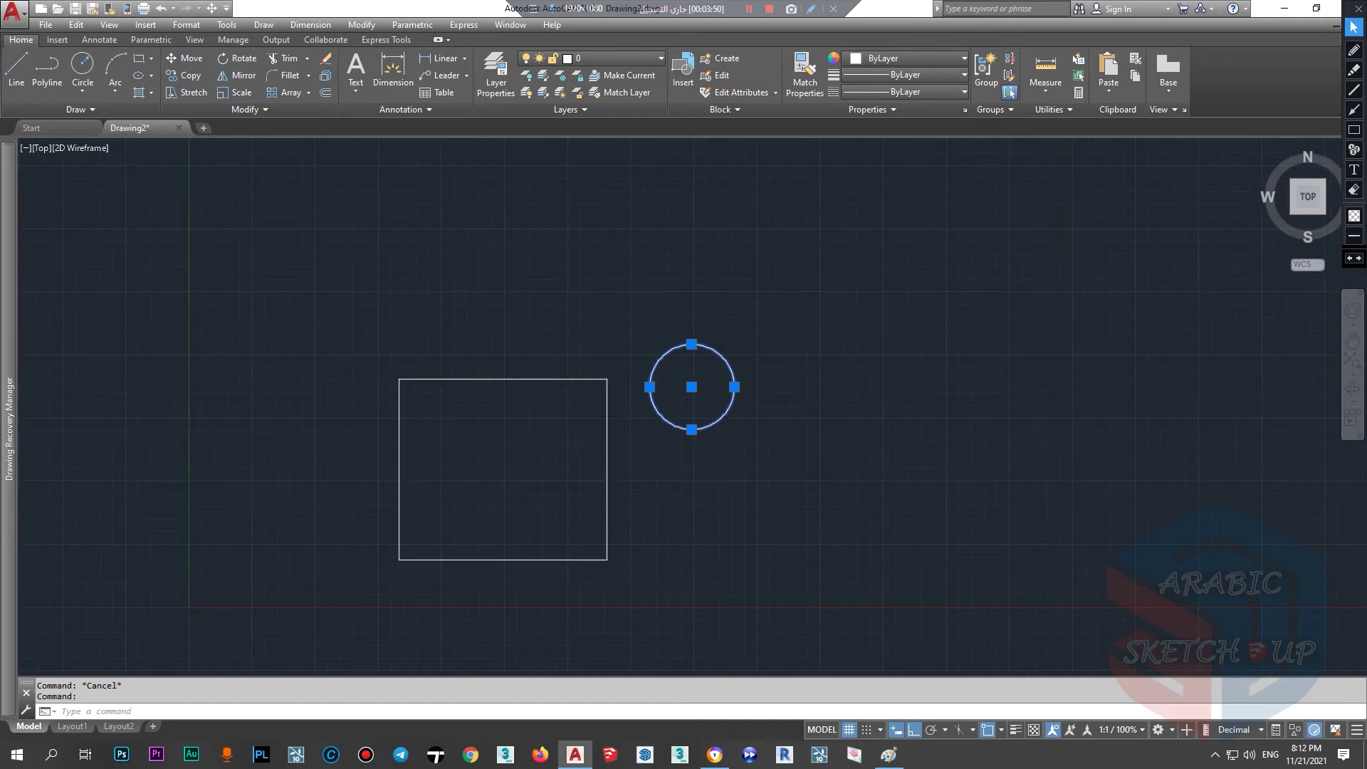
pyautogui.scroll(4, 683, 421)
pyautogui.click(706, 446)
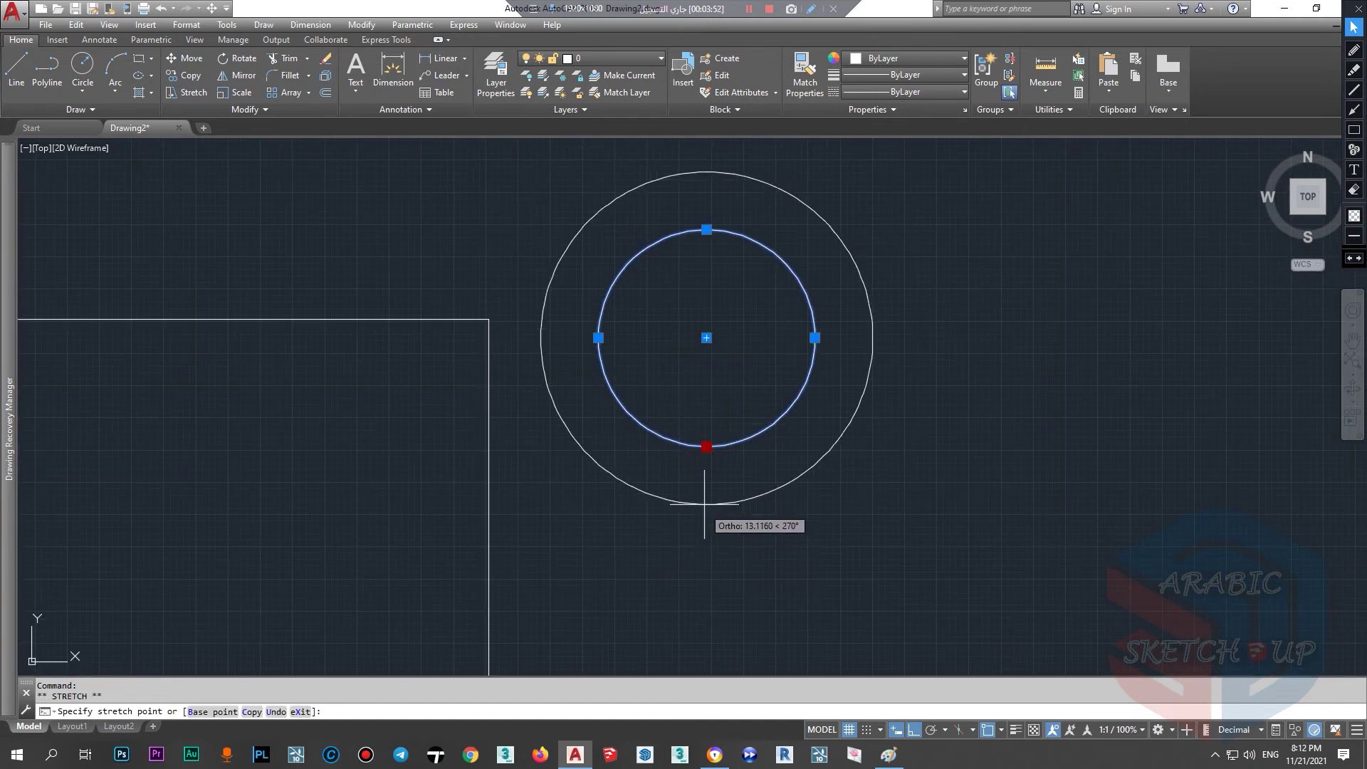
pyautogui.press('Escape')
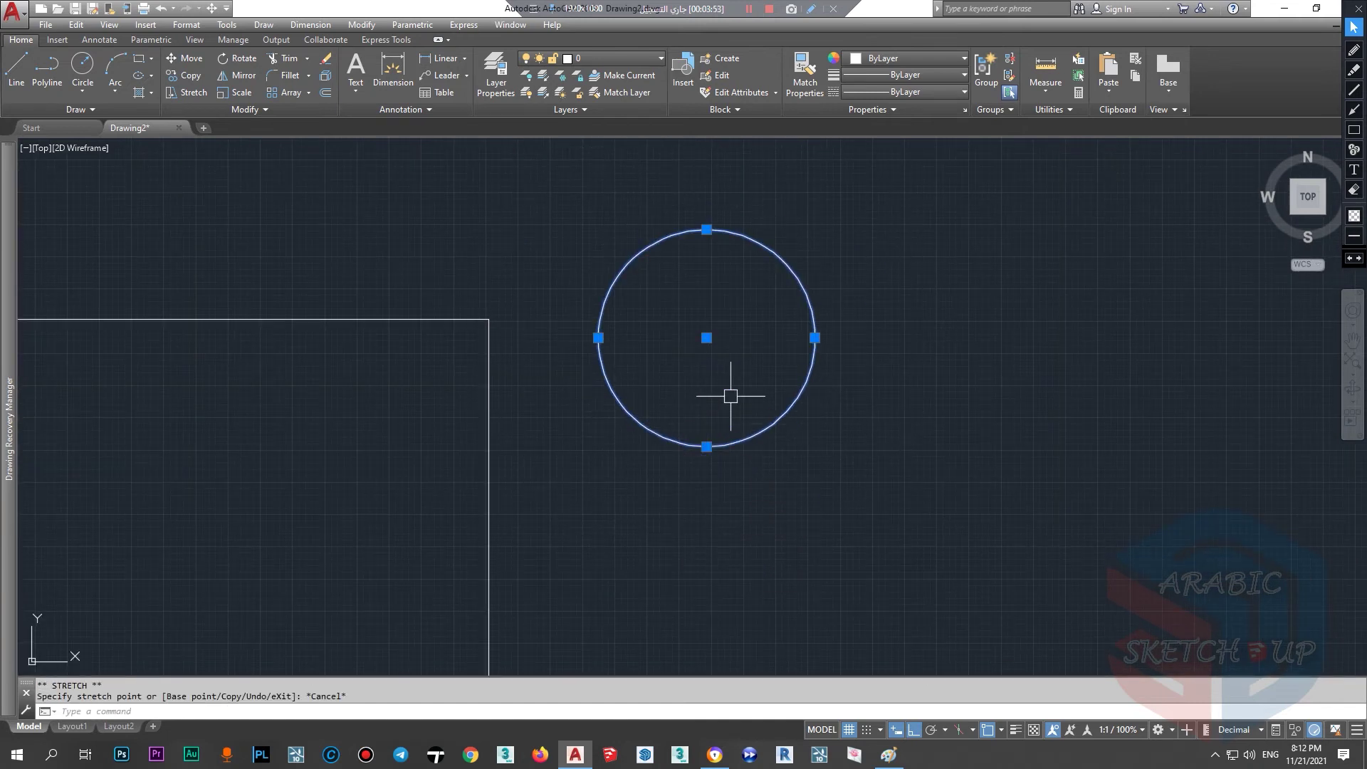
pyautogui.scroll(-4, 730, 396)
pyautogui.press('Escape')
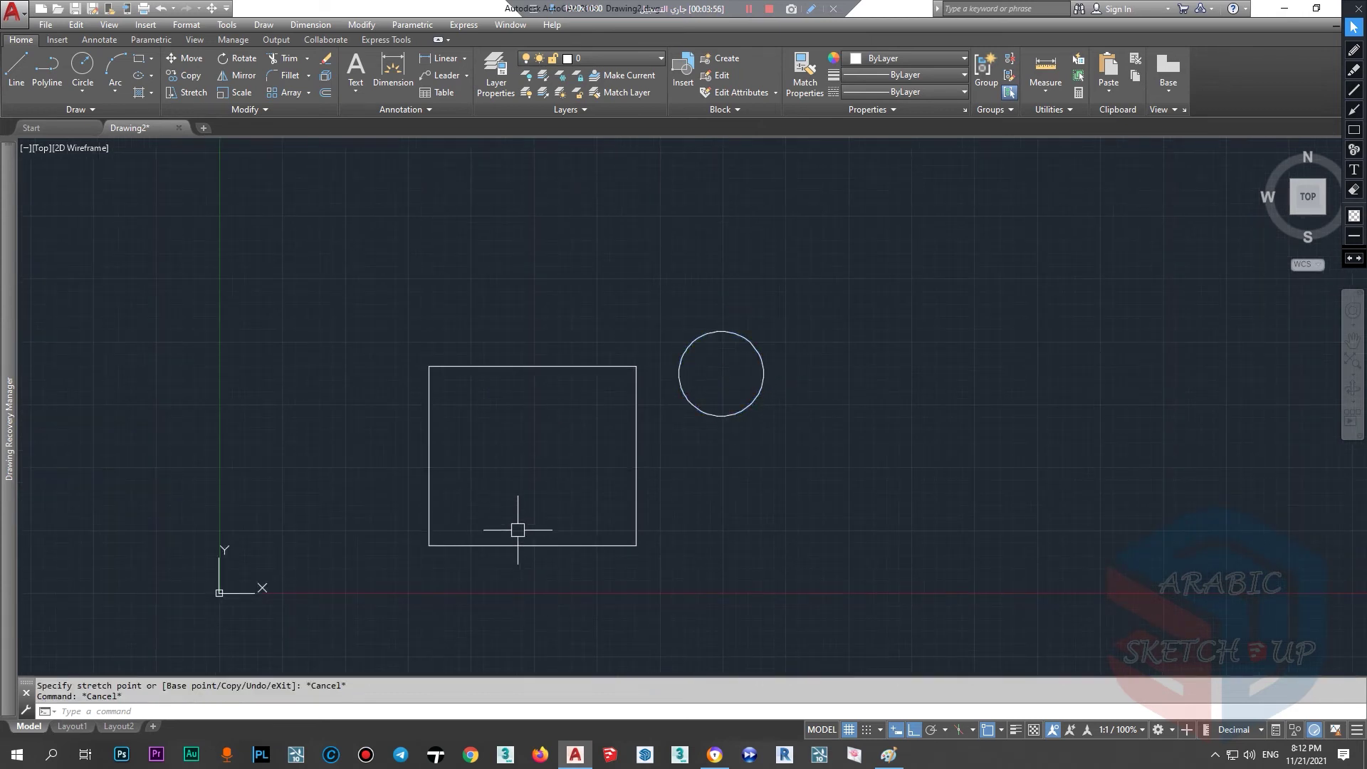
# - Drag the rectangle's bottom midpoint grip down to lower its bottom edge
pyautogui.scroll(2, 481, 529)
pyautogui.scroll(-2, 548, 567)
pyautogui.scroll(4, 558, 485)
pyautogui.scroll(-4, 559, 469)
pyautogui.click(559, 464)
pyautogui.click(573, 624)
pyautogui.scroll(-4, 556, 389)
# - Grip-stretch the right and top edges, raising the top, then delete the small circle
pyautogui.click(601, 417)
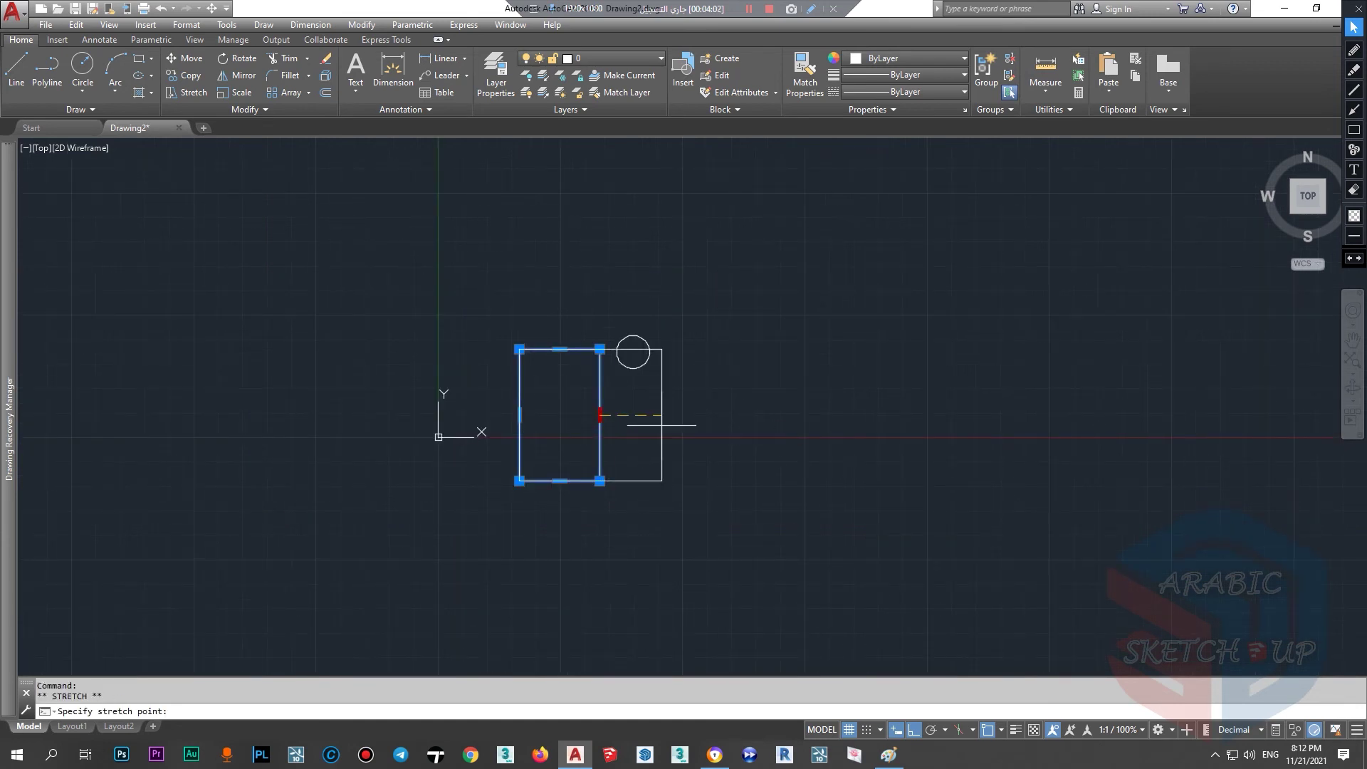
pyautogui.scroll(2, 613, 339)
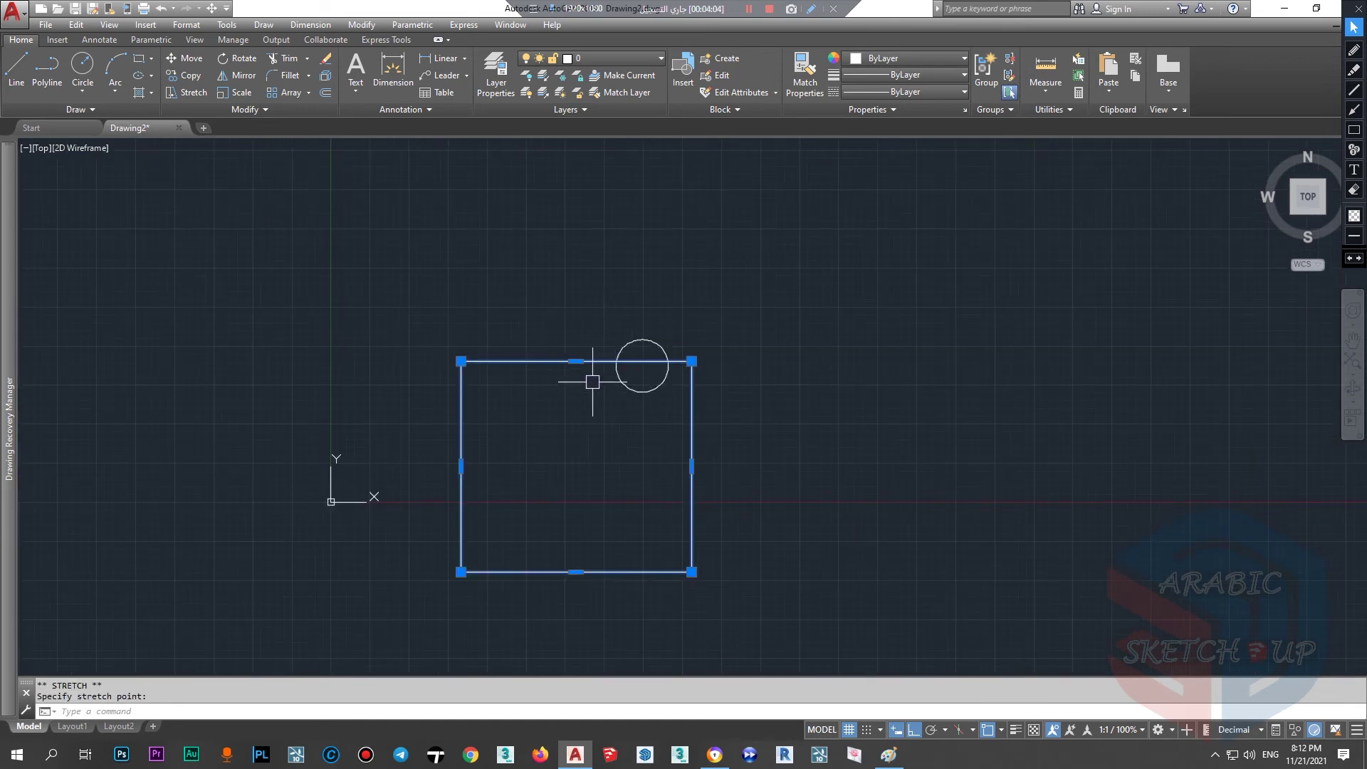
pyautogui.click(576, 361)
pyautogui.click(578, 206)
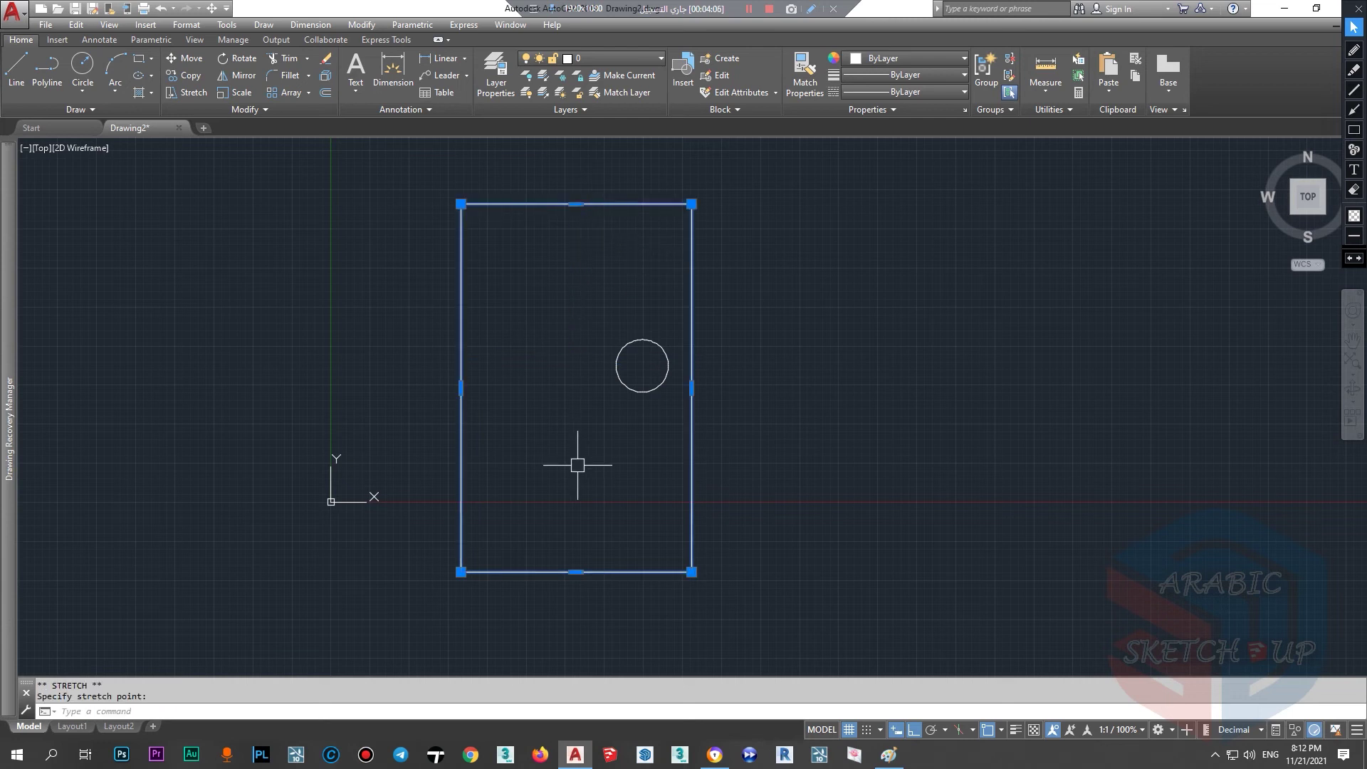
pyautogui.scroll(-2, 577, 512)
pyautogui.press('Escape')
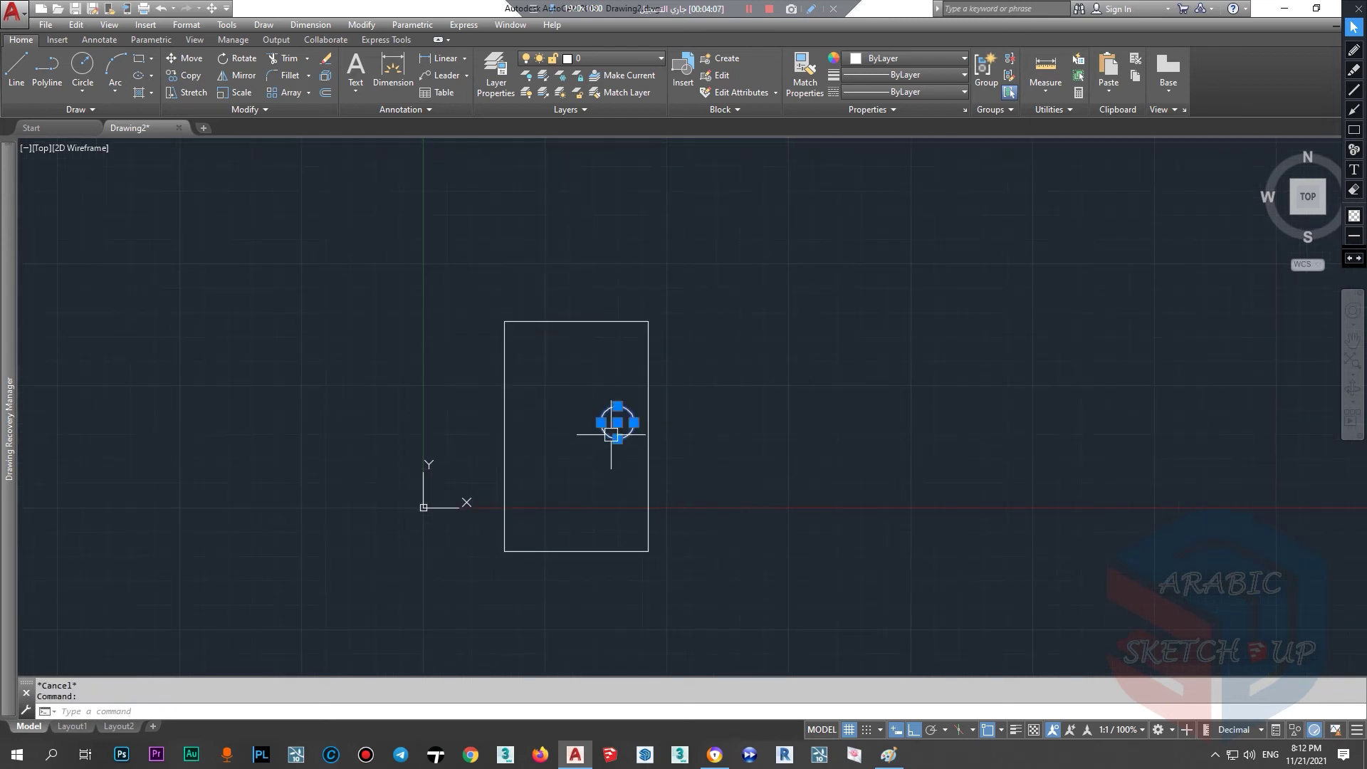
pyautogui.press('Escape')
pyautogui.scroll(2, 712, 442)
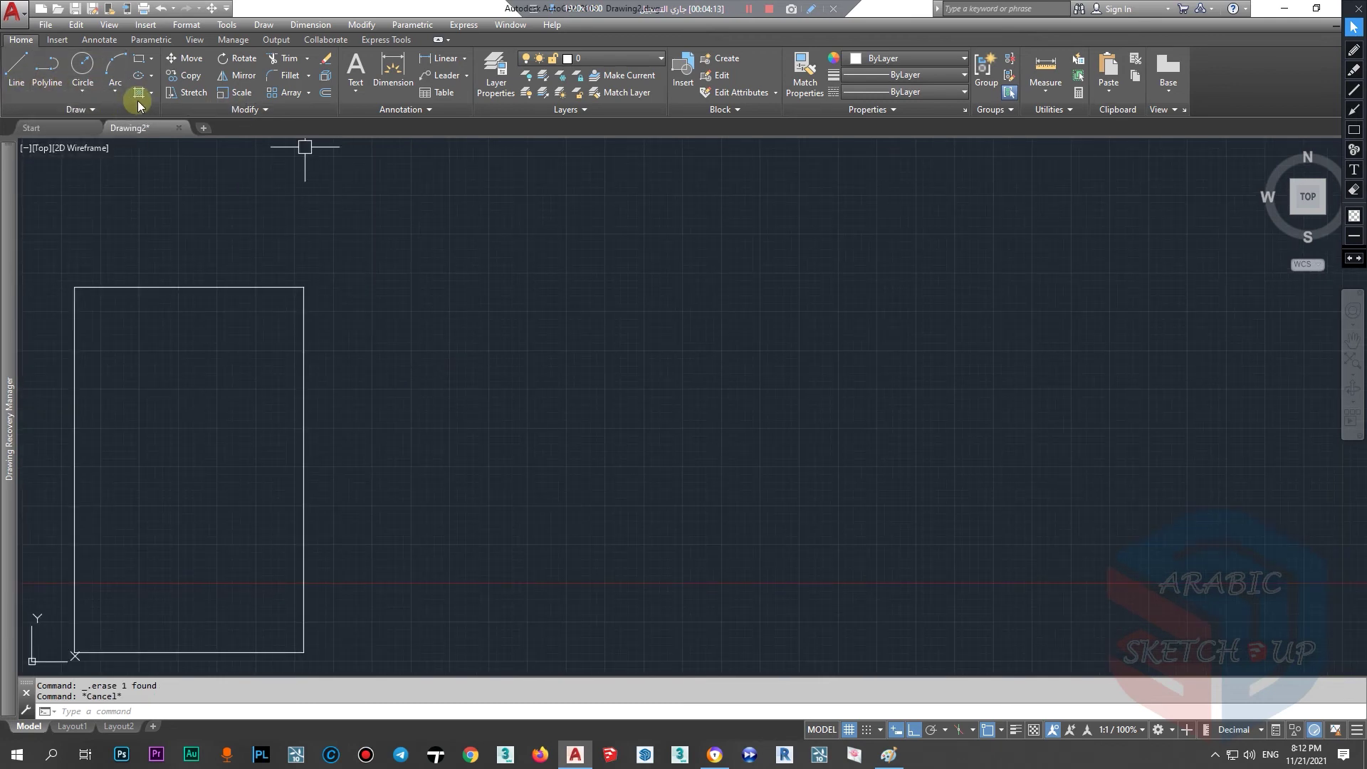
# - Draw a vertical line as the pin's stem
pyautogui.click(16, 64)
pyautogui.click(584, 489)
pyautogui.click(582, 256)
pyautogui.press('Escape')
pyautogui.scroll(5, 573, 239)
pyautogui.scroll(-2, 484, 321)
pyautogui.scroll(-1, 473, 331)
pyautogui.scroll(-2, 471, 330)
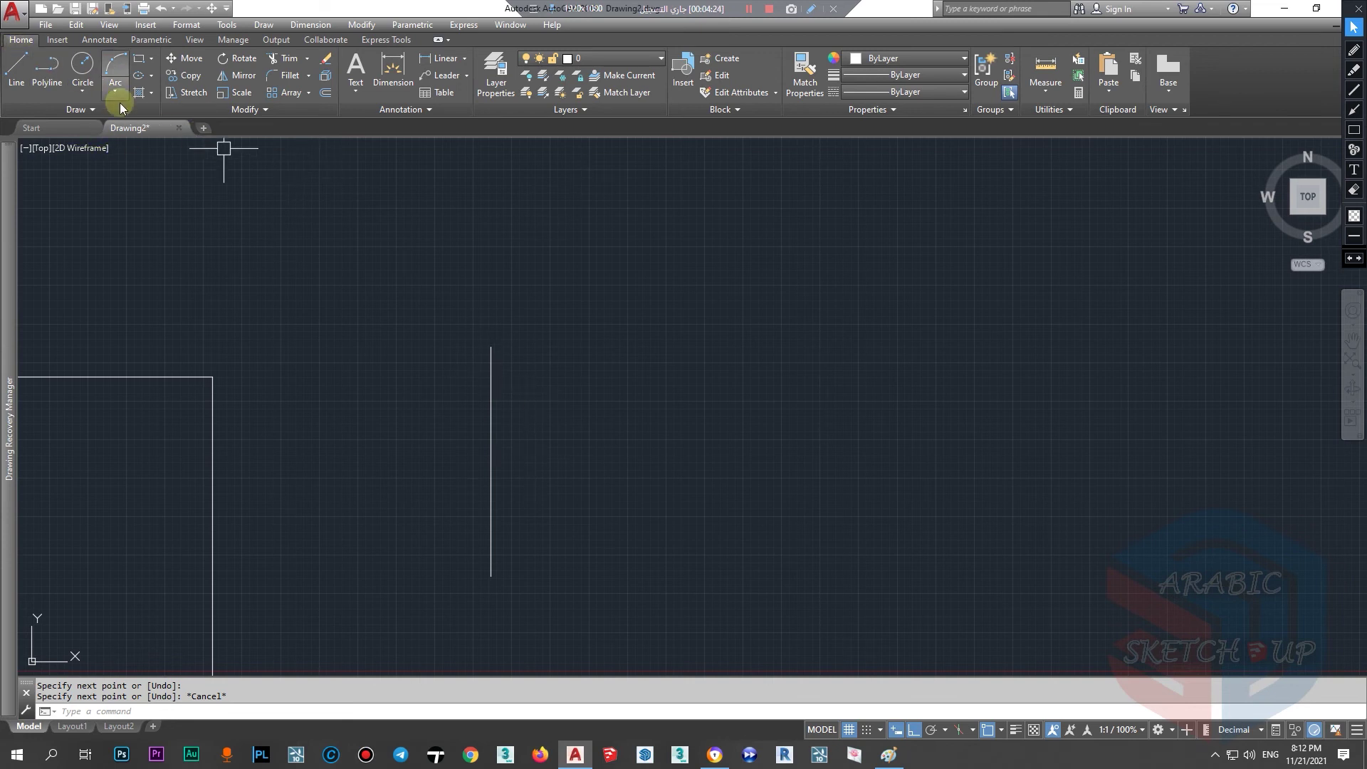
# - Add a circle centred on the line's top end and window-select the pin
pyautogui.click(82, 68)
pyautogui.click(490, 347)
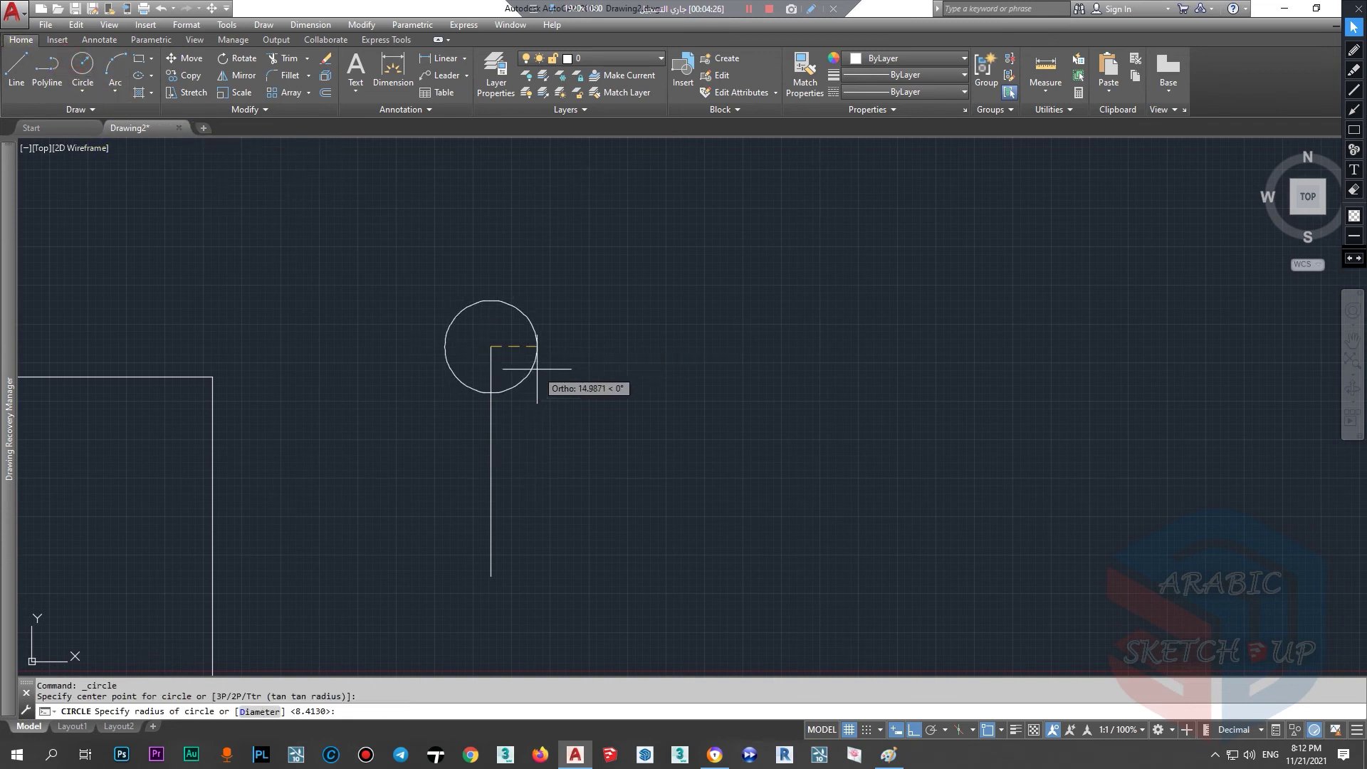
pyautogui.click(532, 365)
pyautogui.write('tr')
pyautogui.press('Return')
pyautogui.press('Escape')
pyautogui.click(626, 266)
pyautogui.click(462, 457)
pyautogui.scroll(-2, 490, 409)
pyautogui.scroll(2, 491, 409)
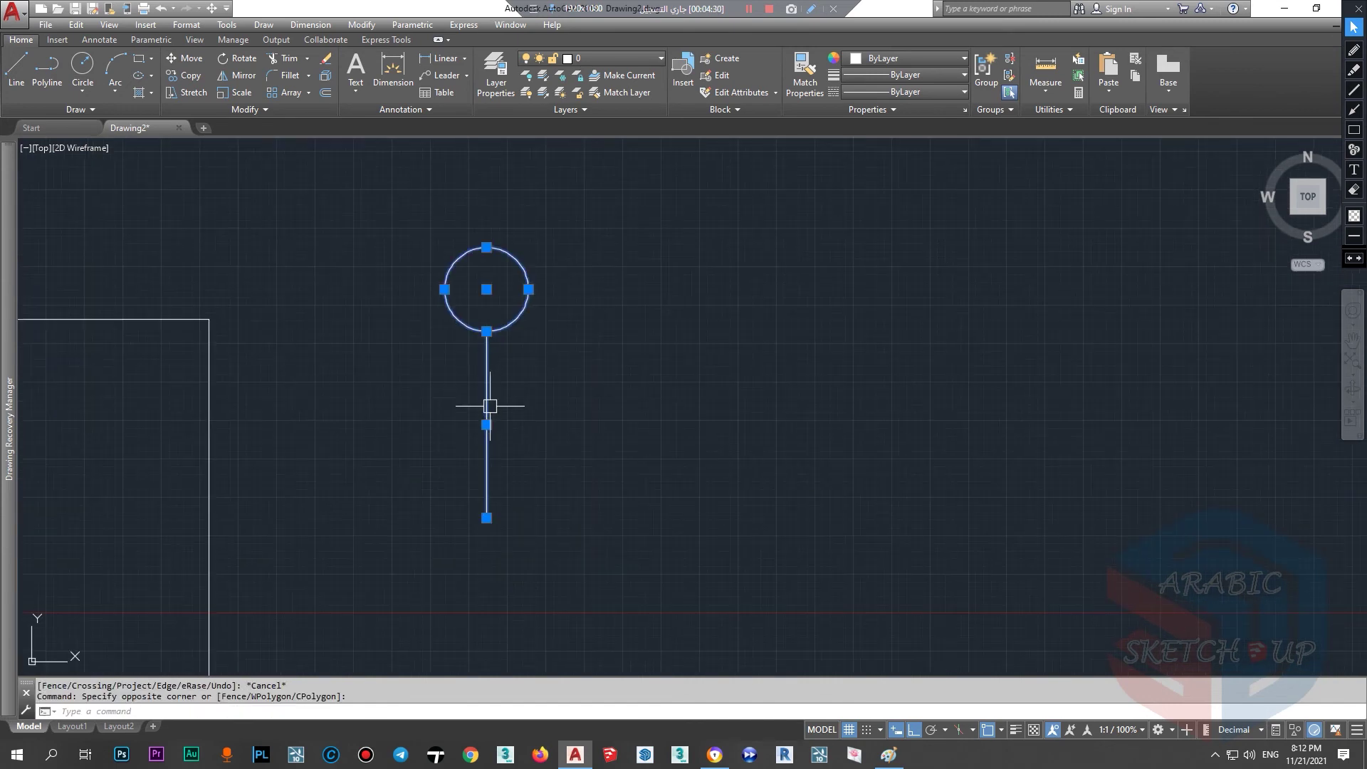
pyautogui.scroll(-4, 586, 409)
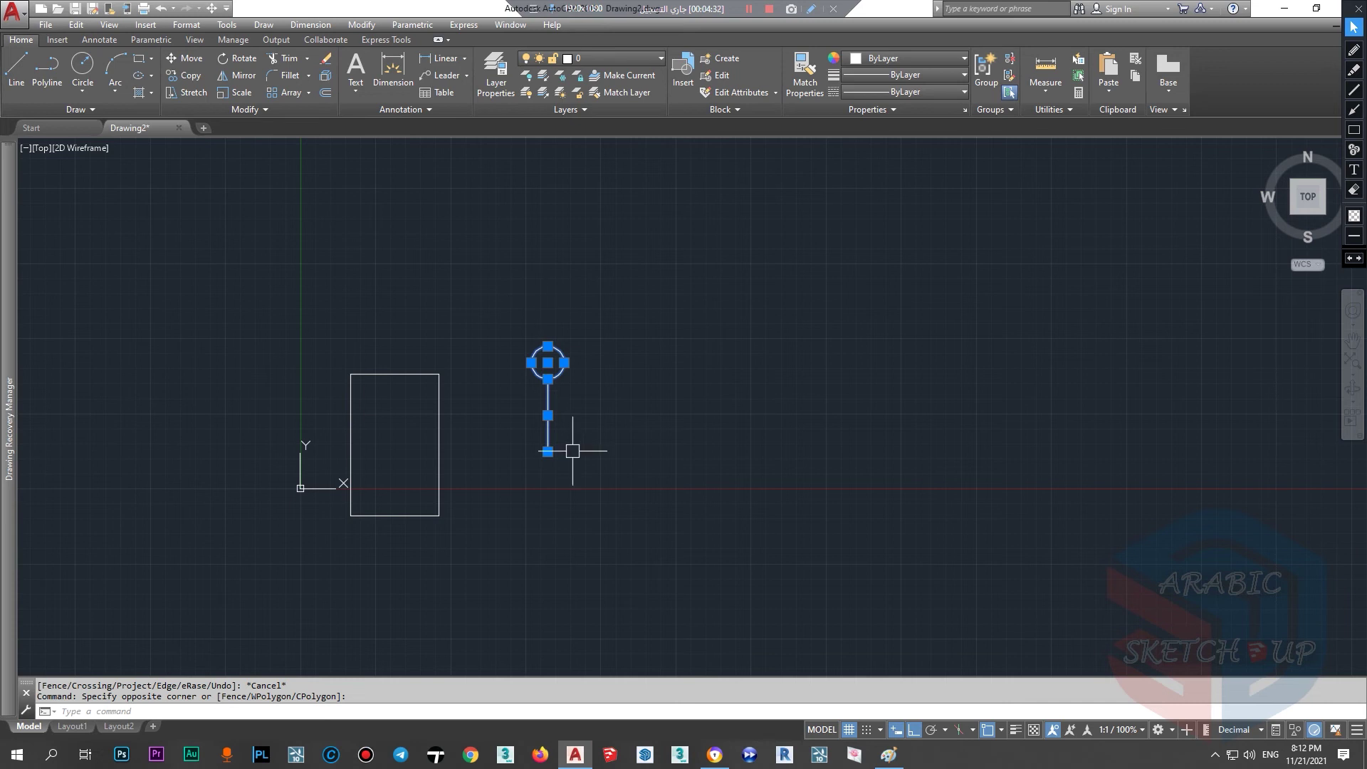
pyautogui.press('Escape')
pyautogui.scroll(4, 588, 381)
# - Draw a large rectangle below the pin
pyautogui.click(139, 60)
pyautogui.scroll(-4, 192, 160)
pyautogui.click(262, 301)
pyautogui.click(651, 569)
pyautogui.press('Escape')
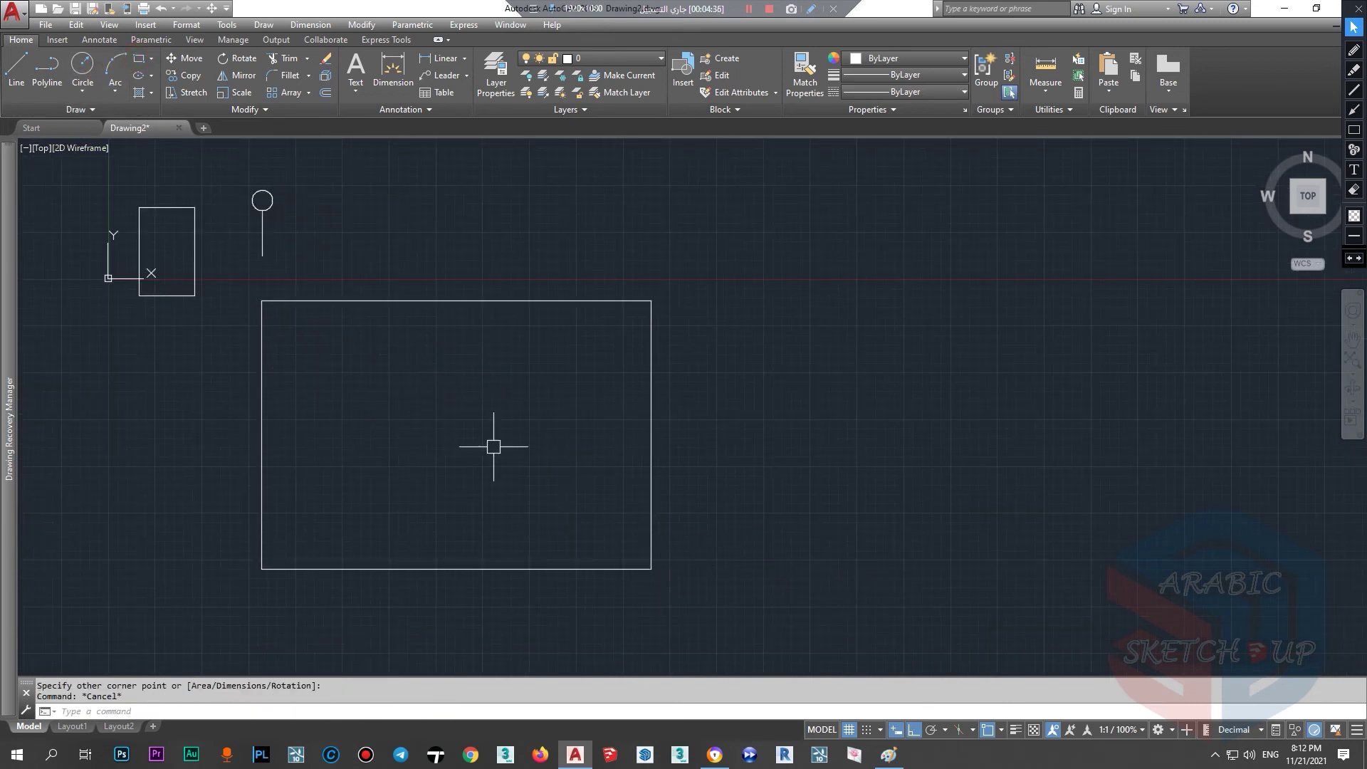
# - Move the pin so its stem crosses the large rectangle's top edge
pyautogui.scroll(-2, 569, 443)
pyautogui.click(434, 259)
pyautogui.click(369, 330)
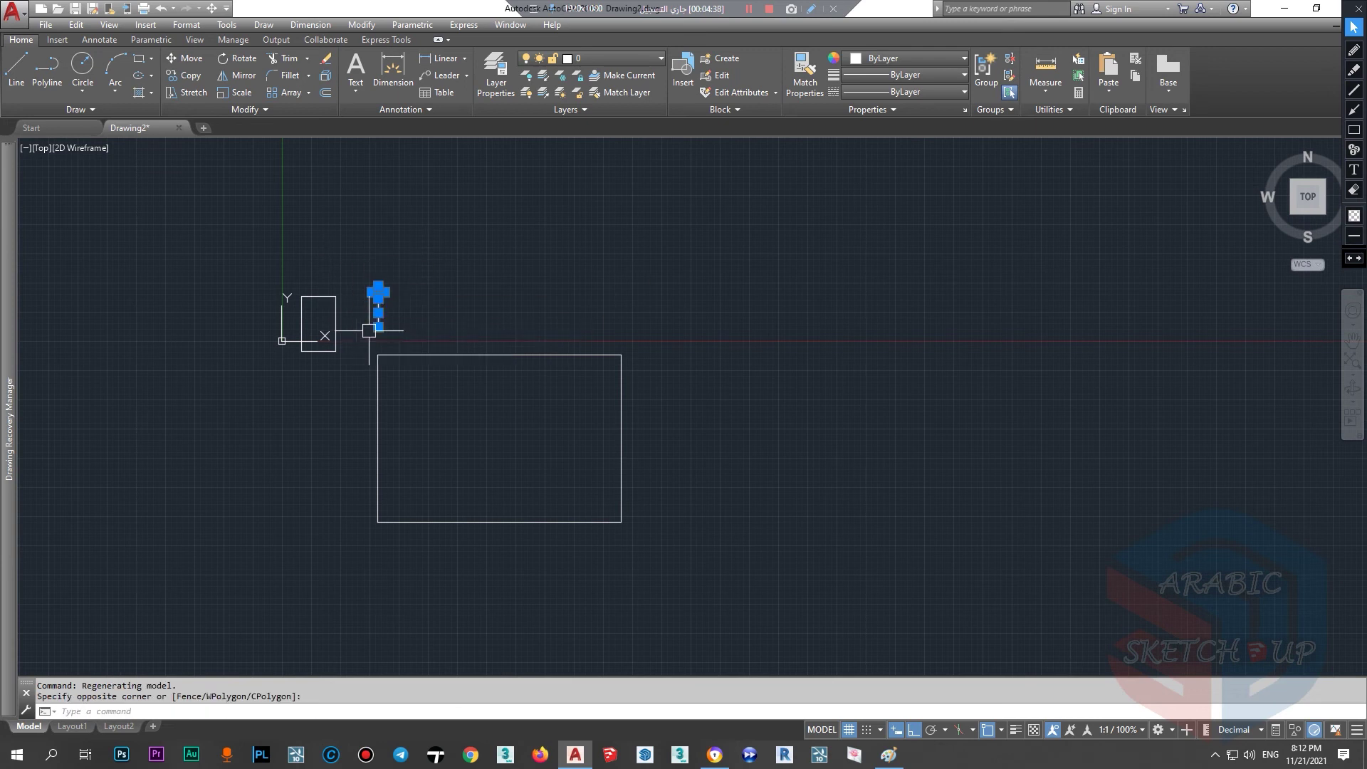
pyautogui.write('m')
pyautogui.press('Return')
pyautogui.scroll(5, 374, 316)
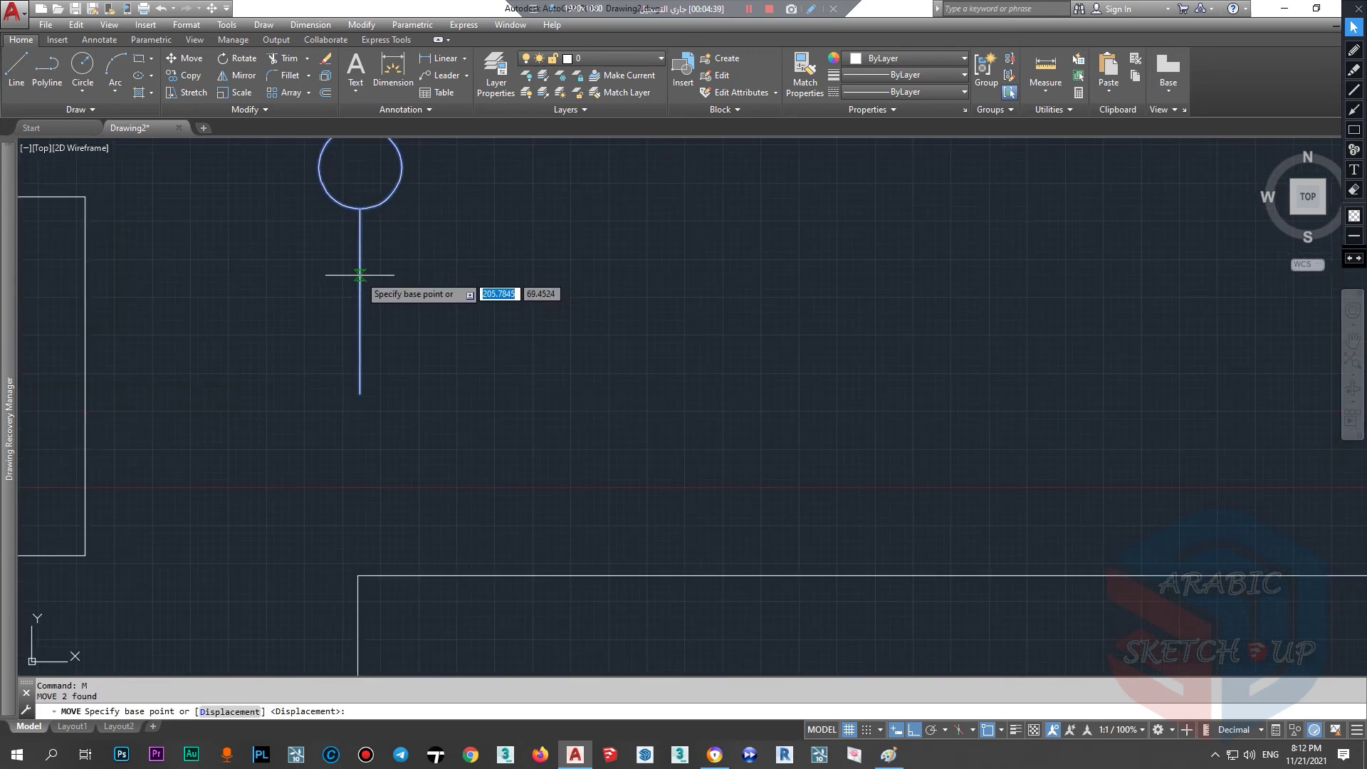
pyautogui.click(360, 274)
pyautogui.click(458, 591)
pyautogui.moveTo(440, 673); pyautogui.dragTo(479, 452, button='middle')
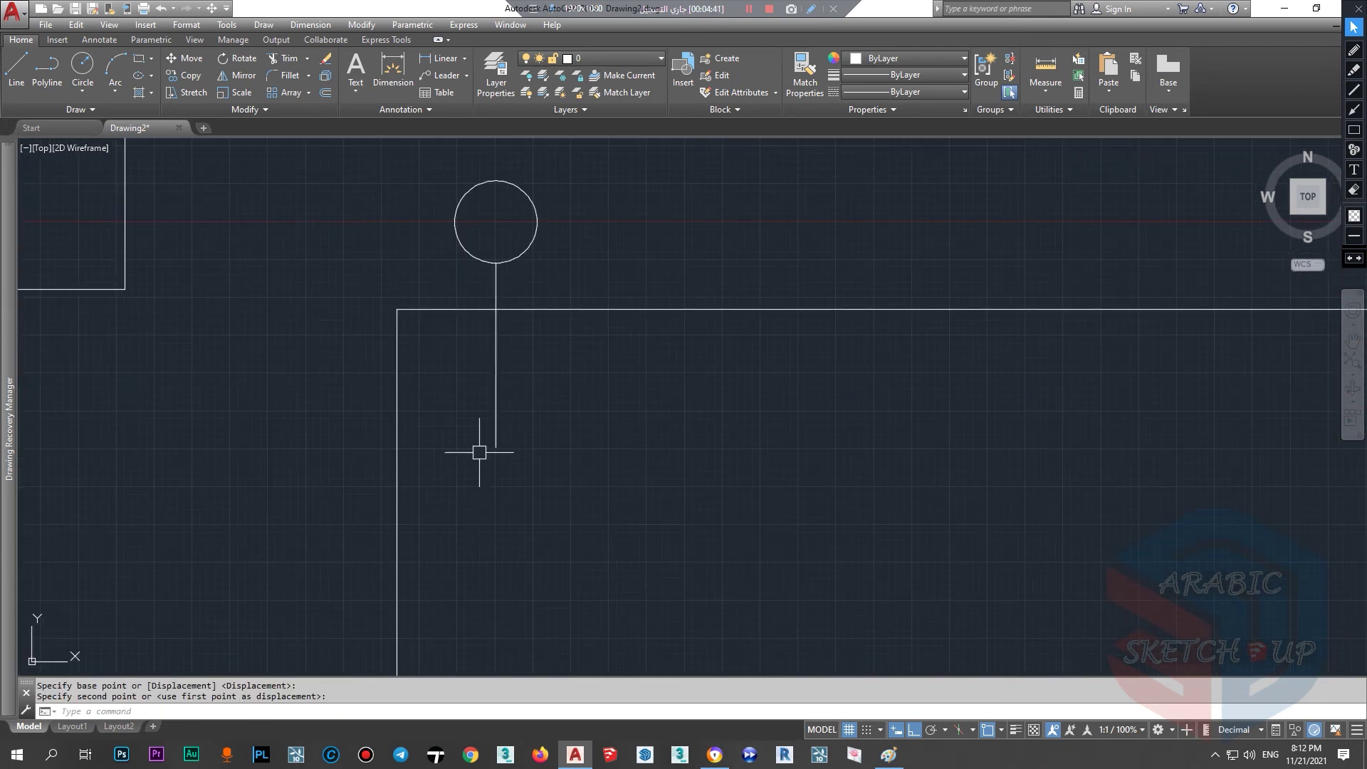
pyautogui.press('Escape')
# - Draw a long horizontal line above the pin, spanning the drawing
pyautogui.scroll(-3, 478, 356)
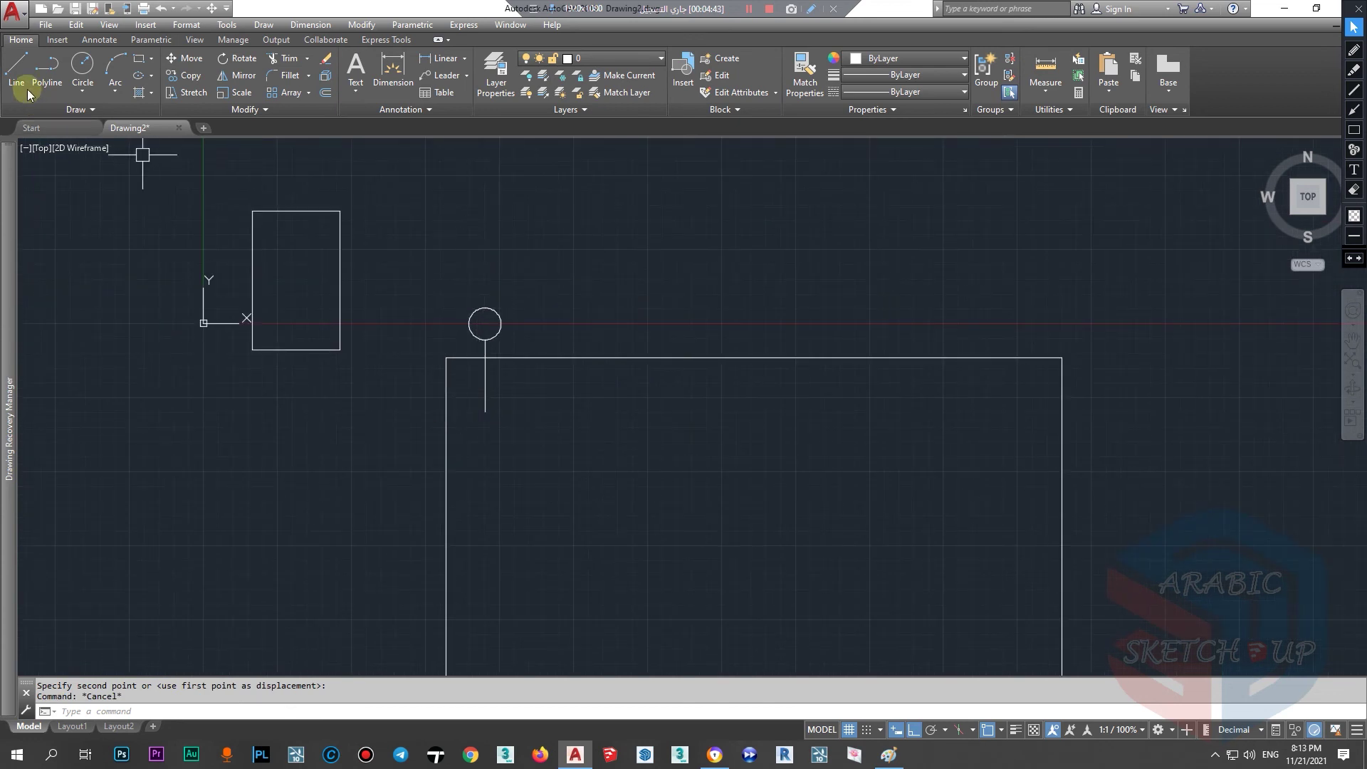
pyautogui.click(15, 67)
pyautogui.click(421, 258)
pyautogui.click(1105, 288)
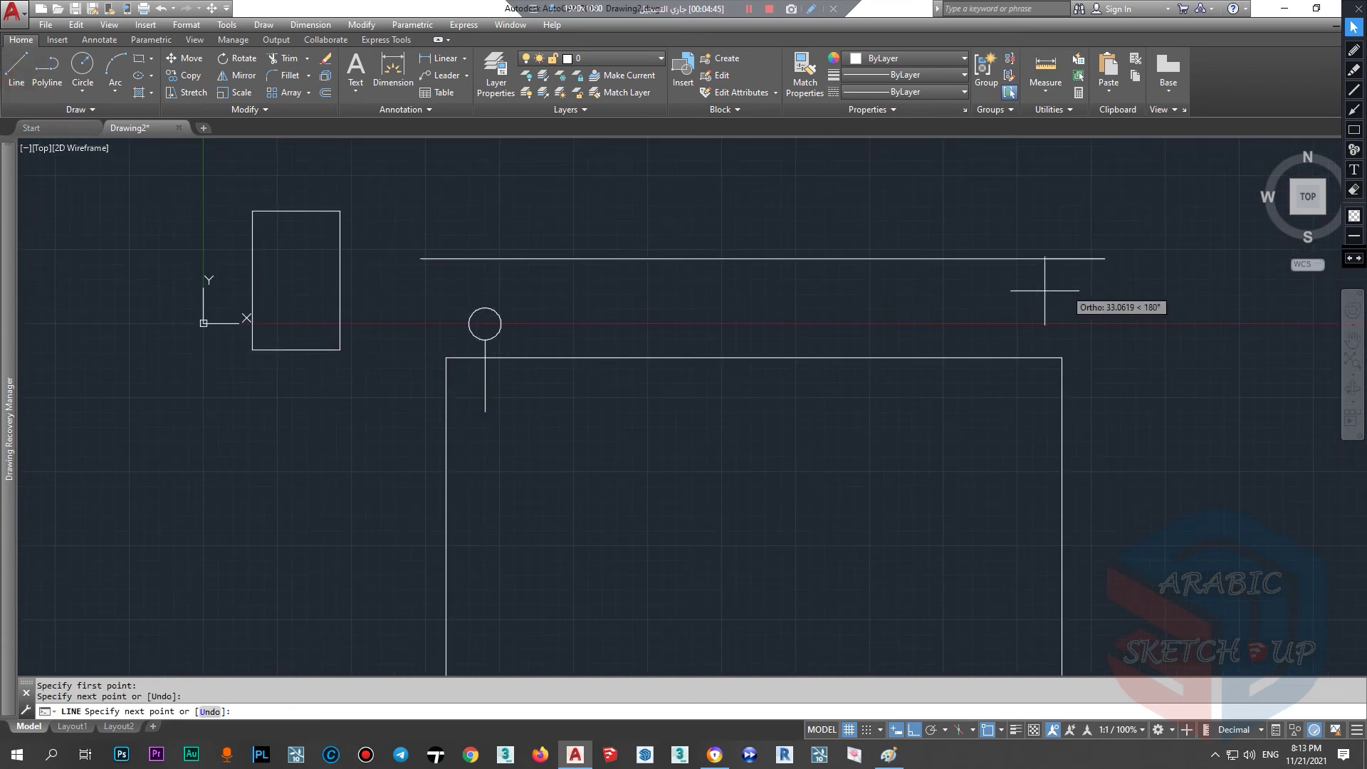
pyautogui.press('Escape')
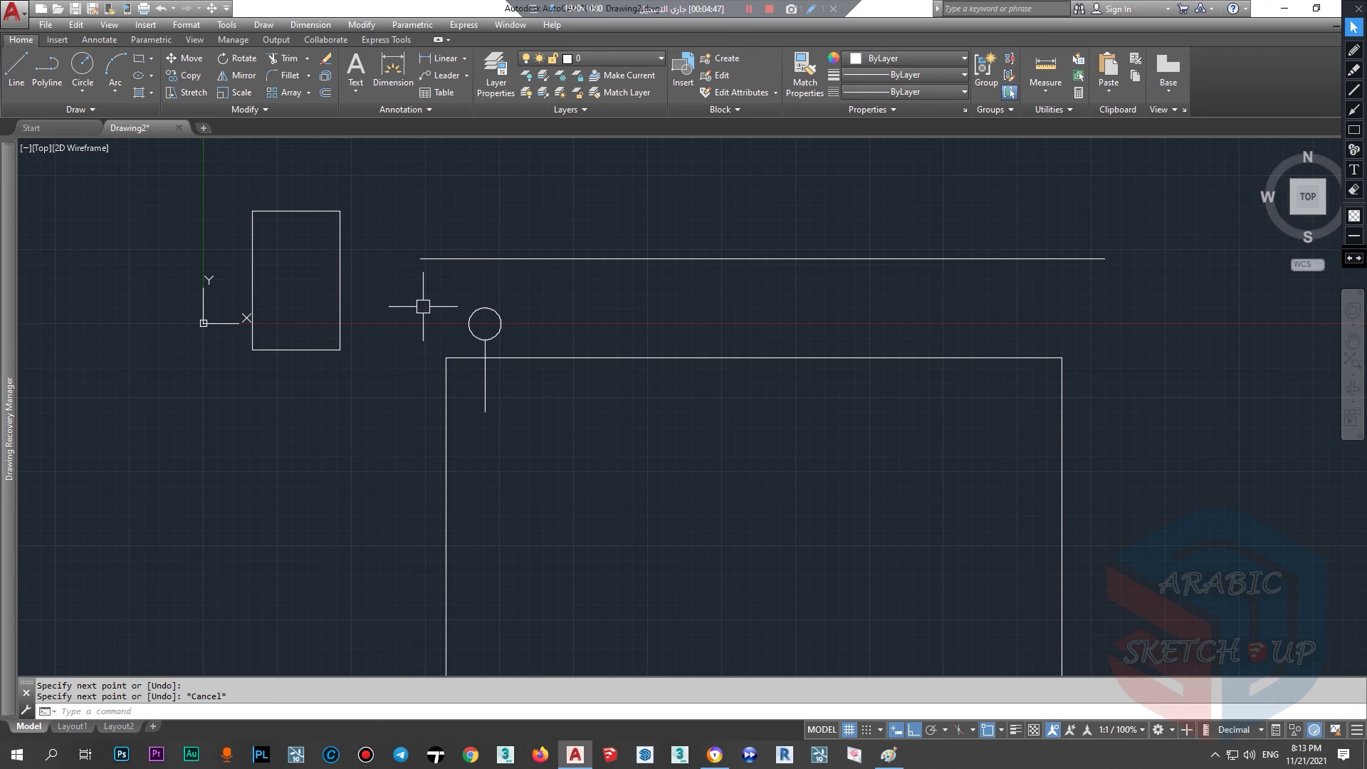
pyautogui.scroll(2, 474, 309)
pyautogui.scroll(2, 474, 309)
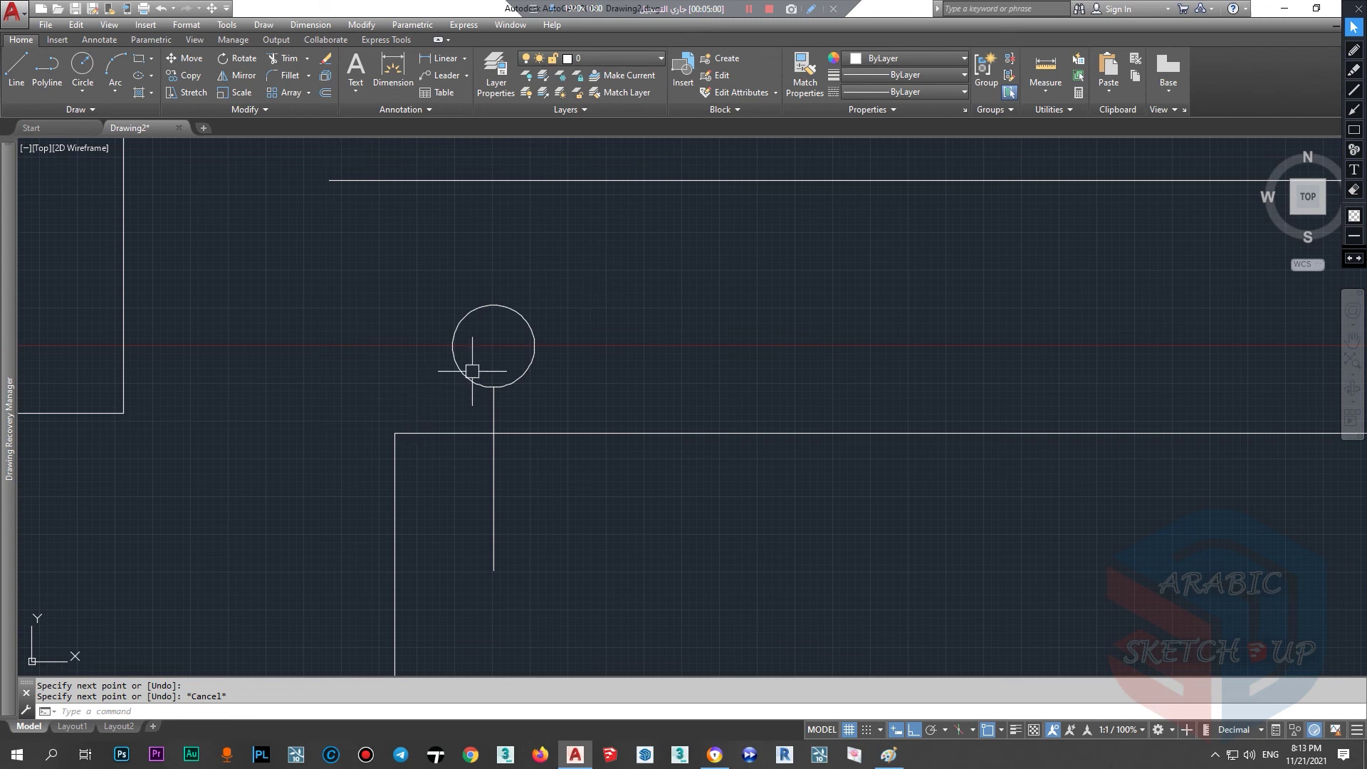
# - Stretch the pin's circle and stem top upward onto the long horizontal line
pyautogui.scroll(-2, 637, 463)
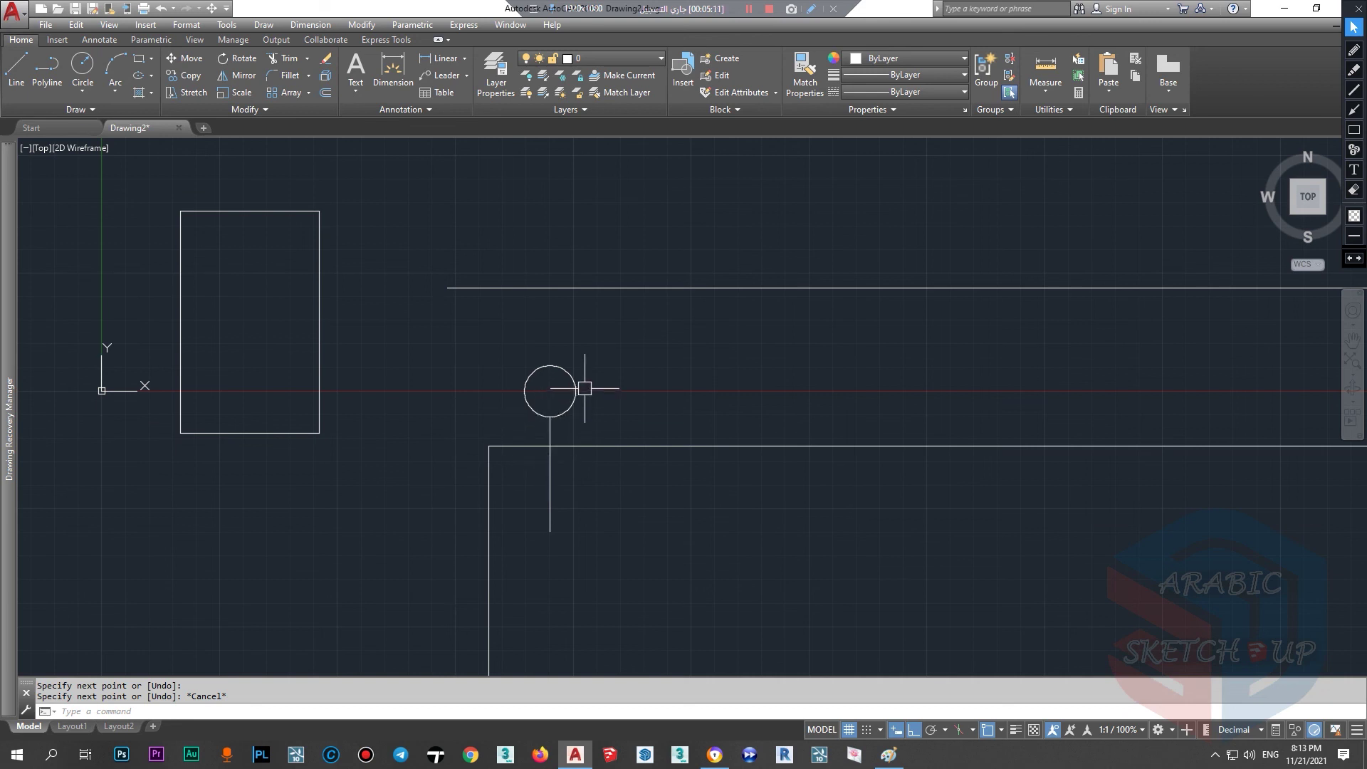
pyautogui.write('s')
pyautogui.press('Return')
pyautogui.click(625, 354)
pyautogui.click(529, 412)
pyautogui.press('Return')
pyautogui.click(550, 391)
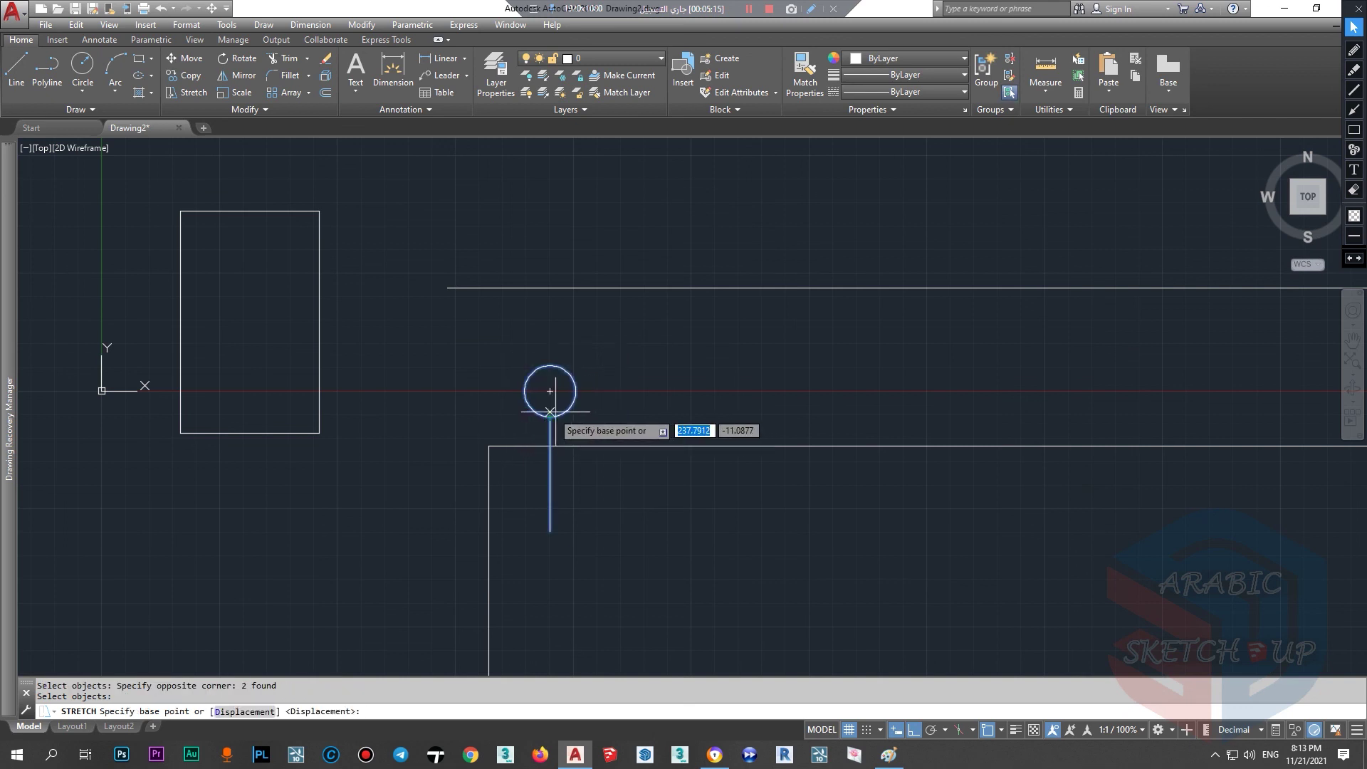
pyautogui.press('Escape')
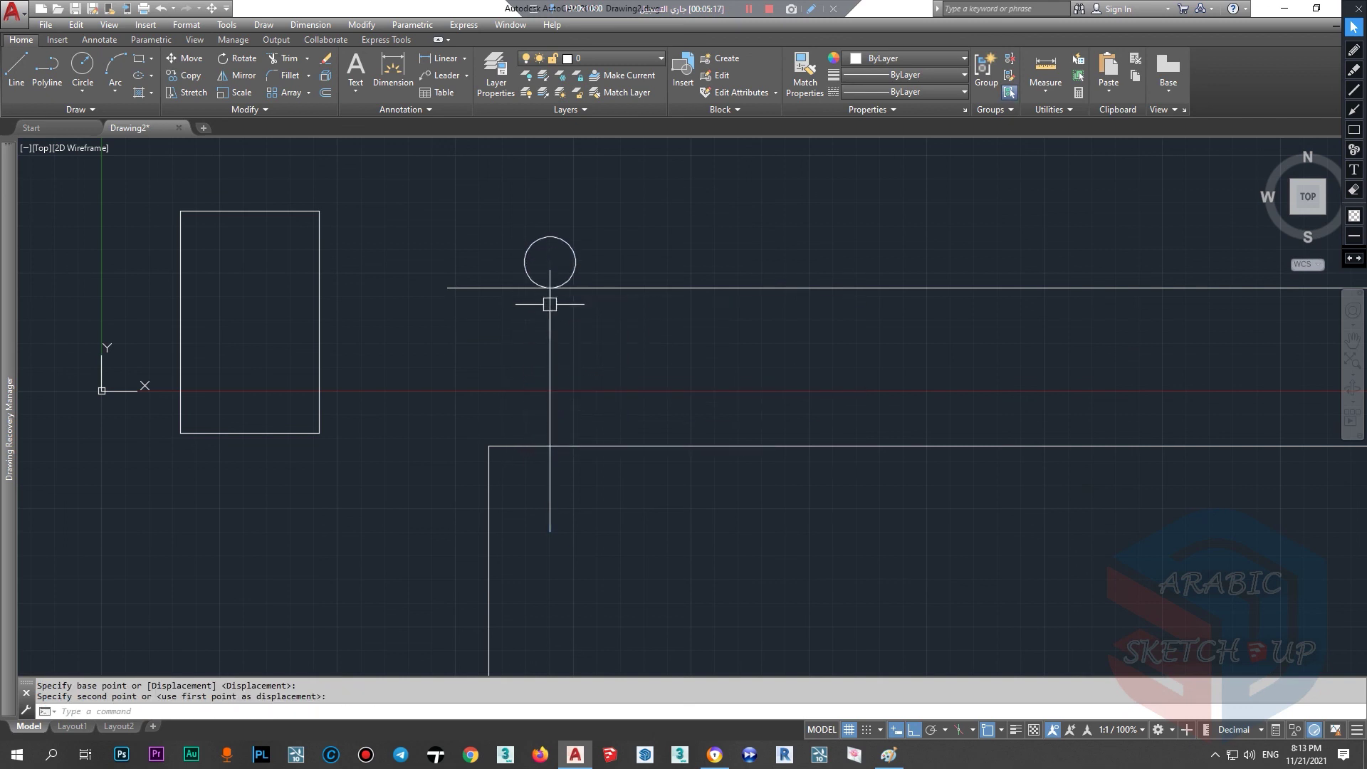
pyautogui.scroll(4, 550, 228)
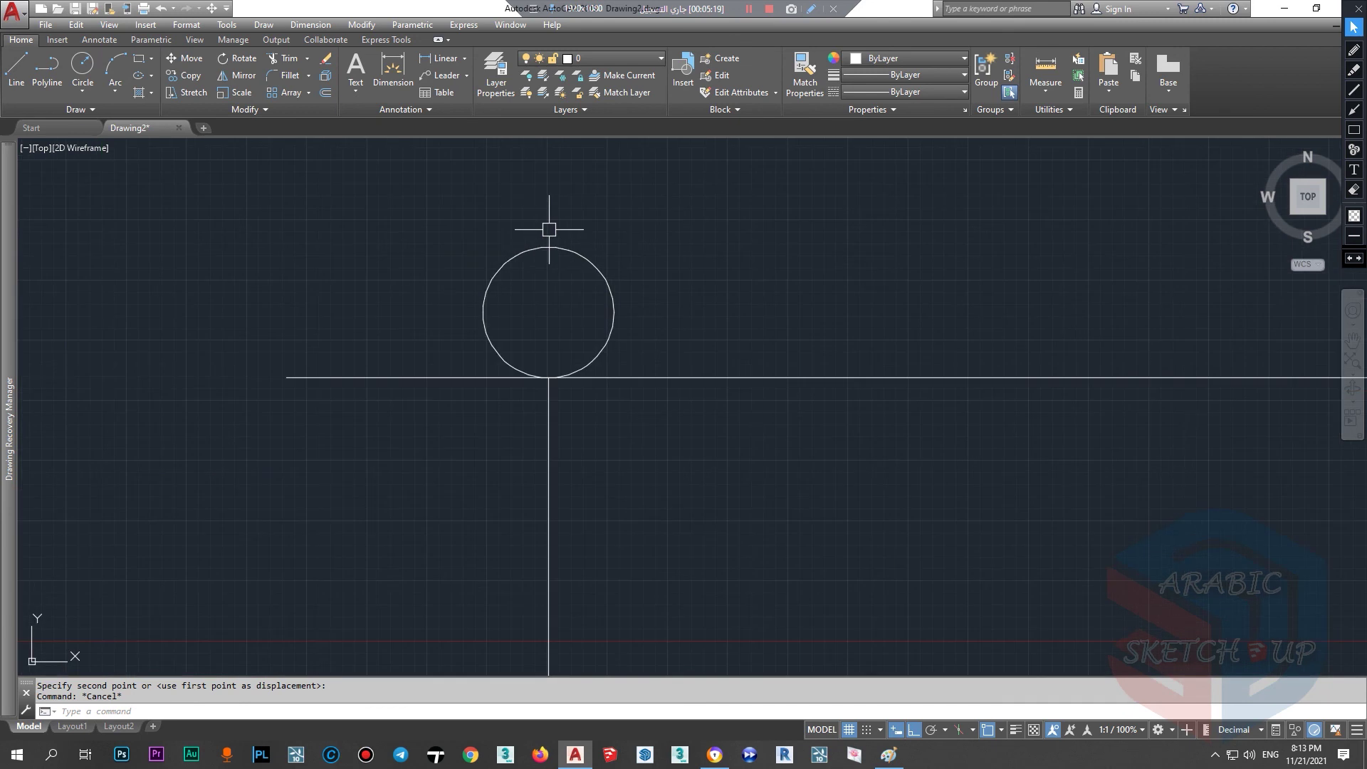
pyautogui.scroll(-2, 518, 300)
pyautogui.scroll(-4, 481, 340)
pyautogui.moveTo(481, 340)
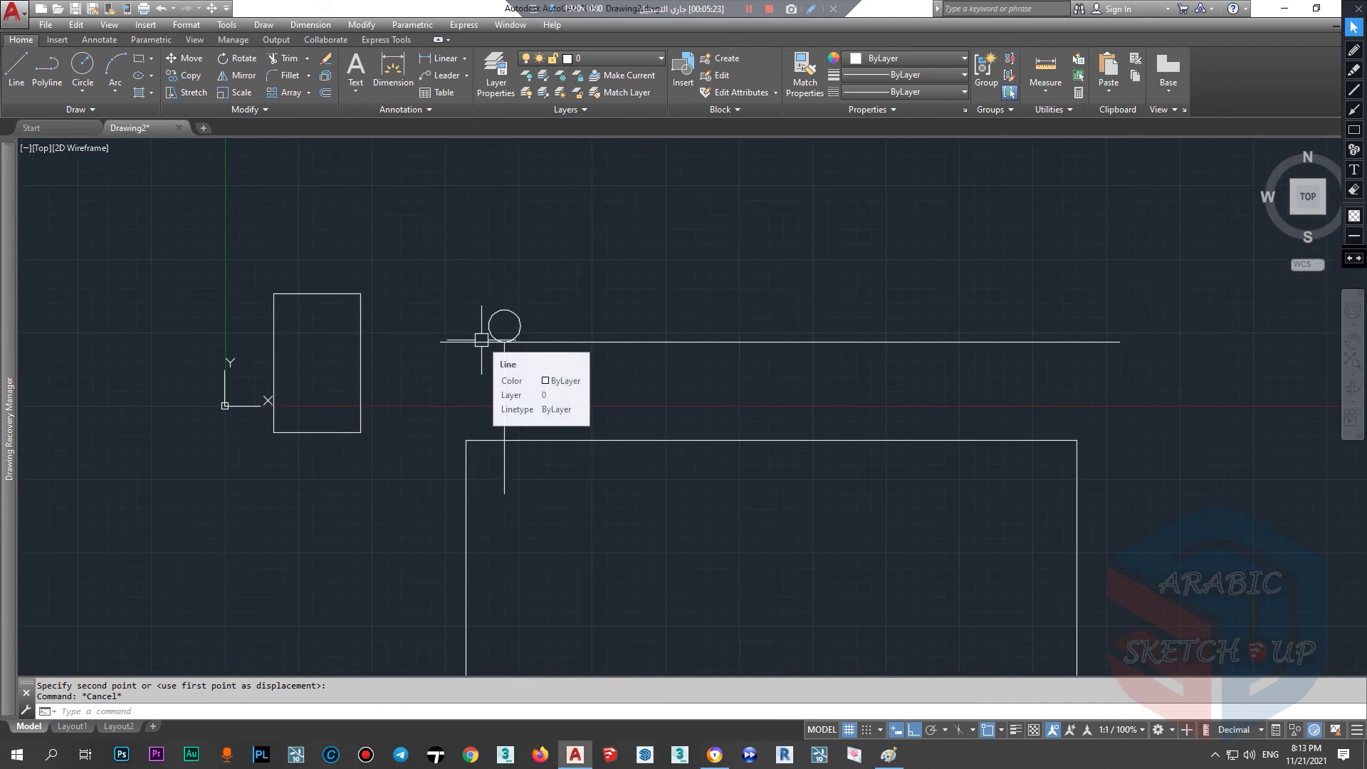